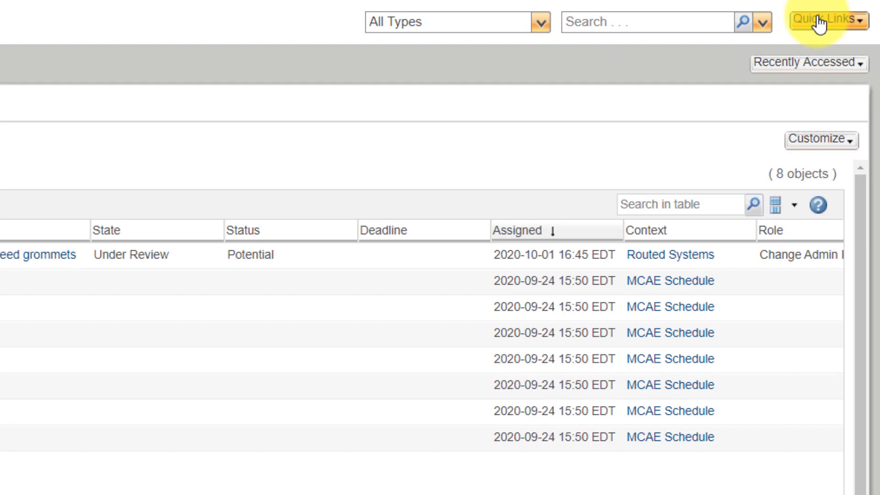
- Bring up the Quick Links menu's My Settings submenu with its Preferences entry
click(819, 22)
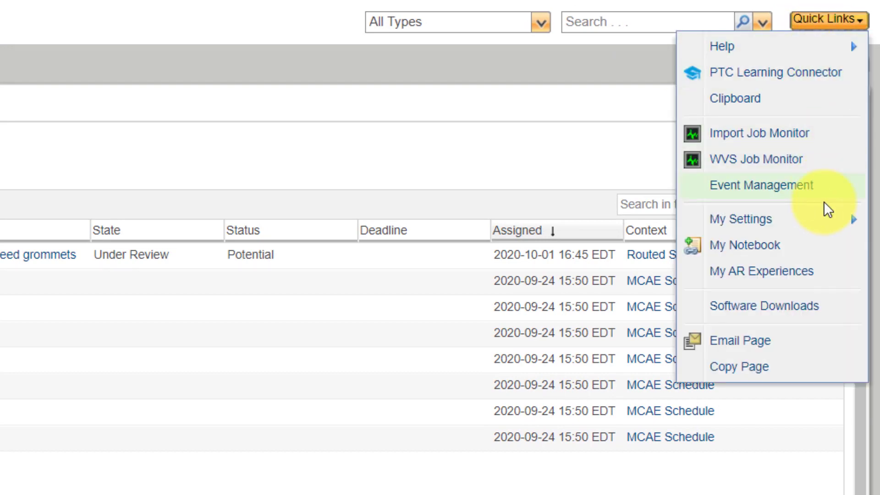
mouse_move(826, 222)
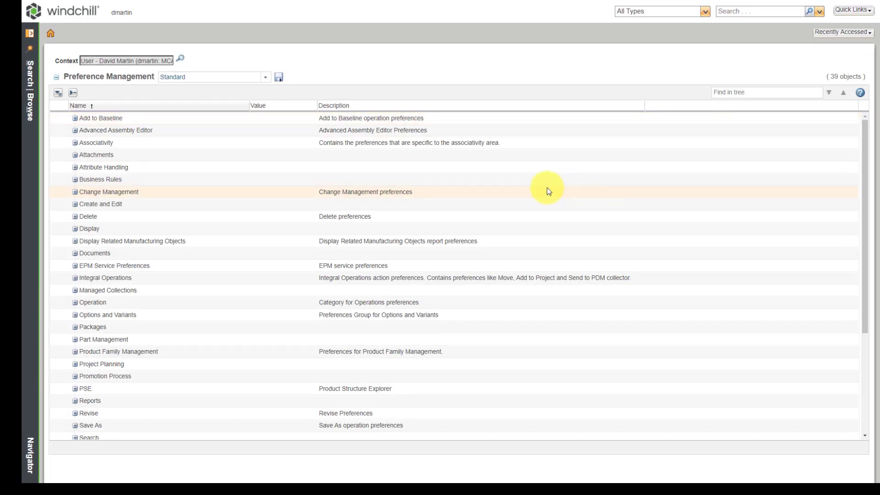
- Expand the Attachments, Display, Project Planning and Security groups in the preference tree
click(75, 155)
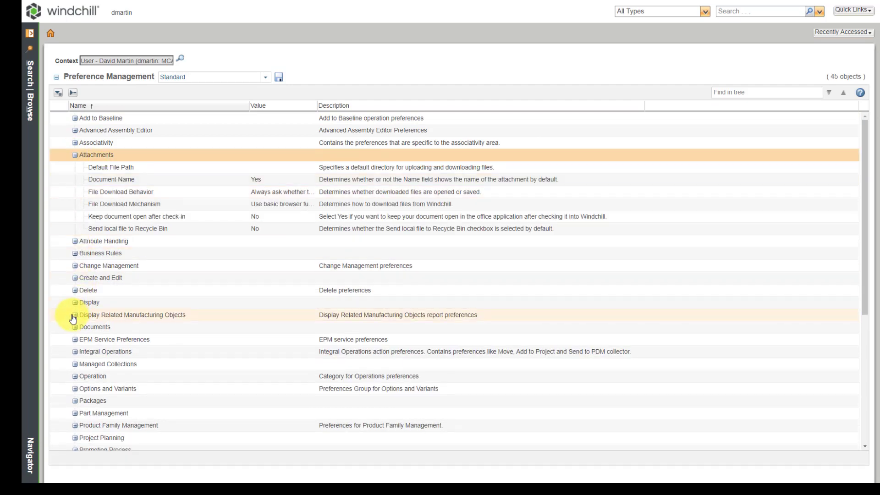
click(75, 303)
scroll(98, 352, down, 5)
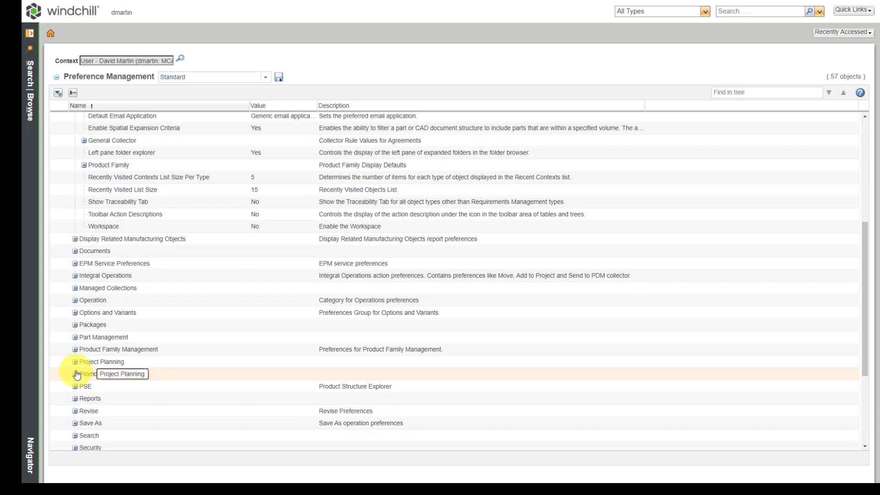
click(75, 362)
scroll(73, 367, down, 4)
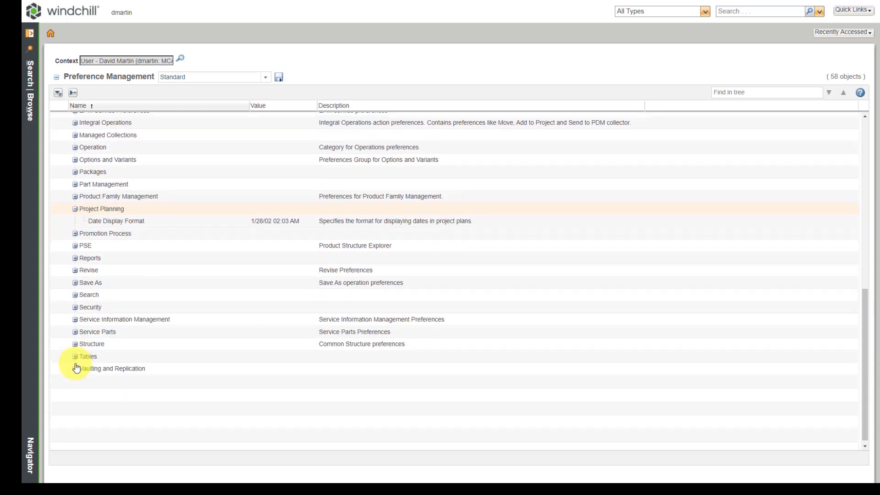
click(74, 310)
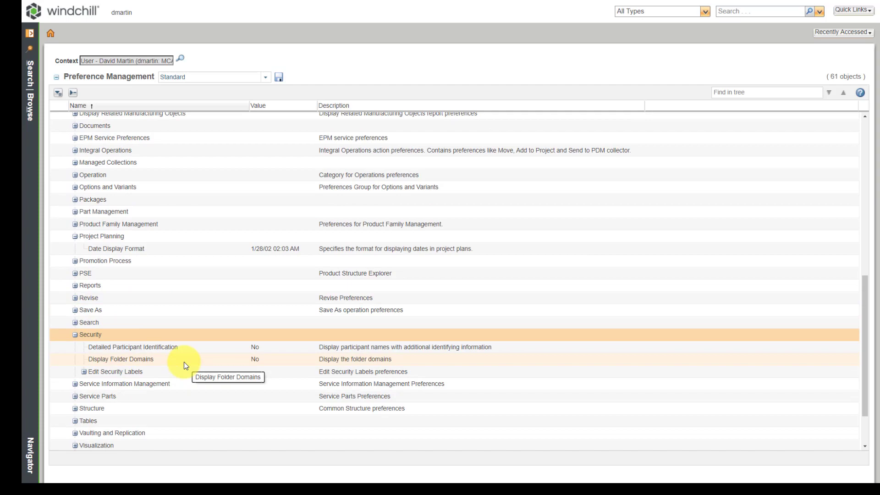
scroll(186, 339, up, 8)
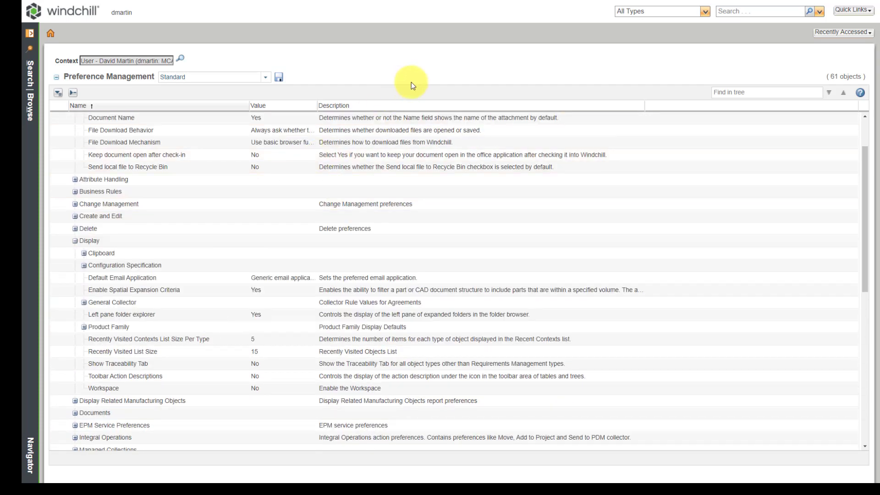
click(753, 93)
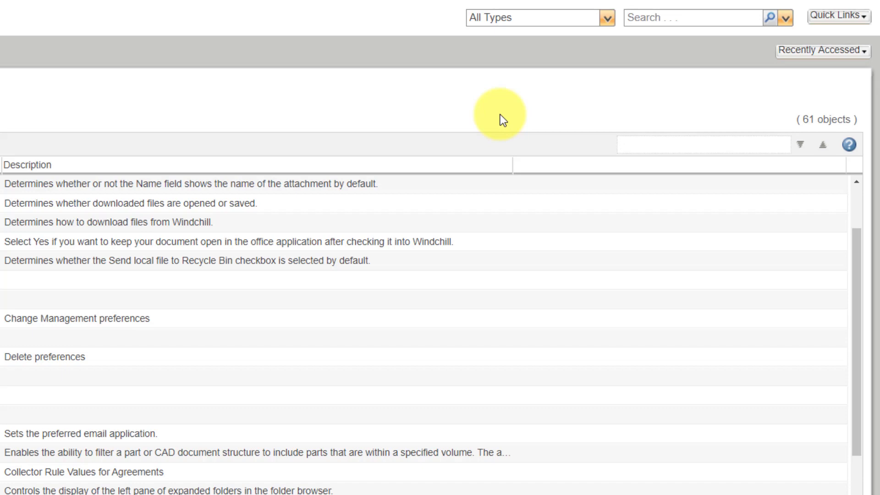
- Search the tree for 'associate', cycle through its matches, then locate 'auto associate' under CheckIn Operation
text(associate)
key(Return)
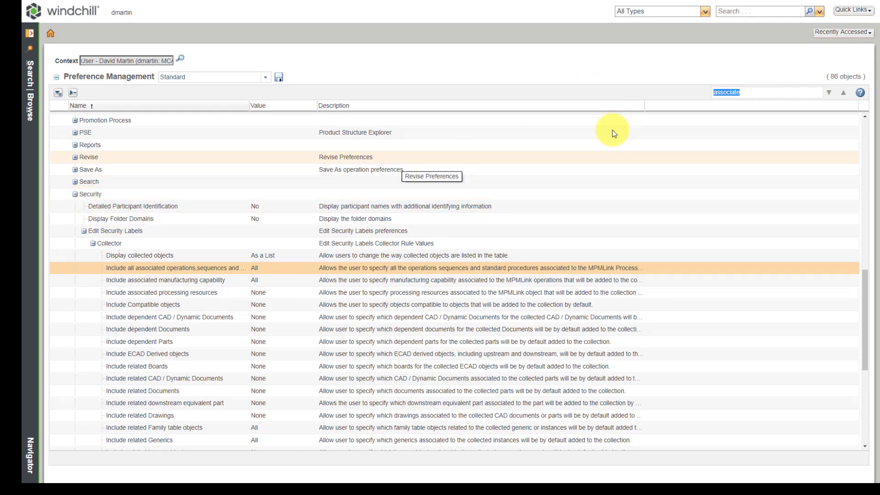
click(831, 94)
click(831, 94)
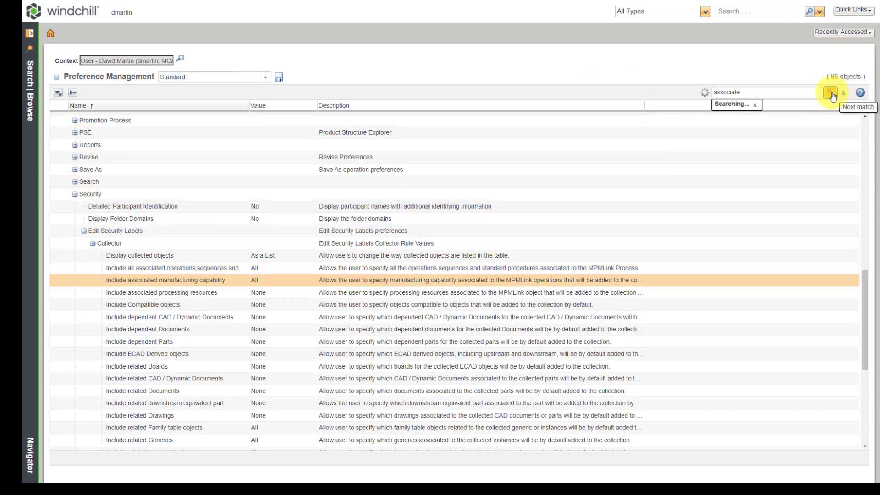
click(831, 94)
click(831, 94)
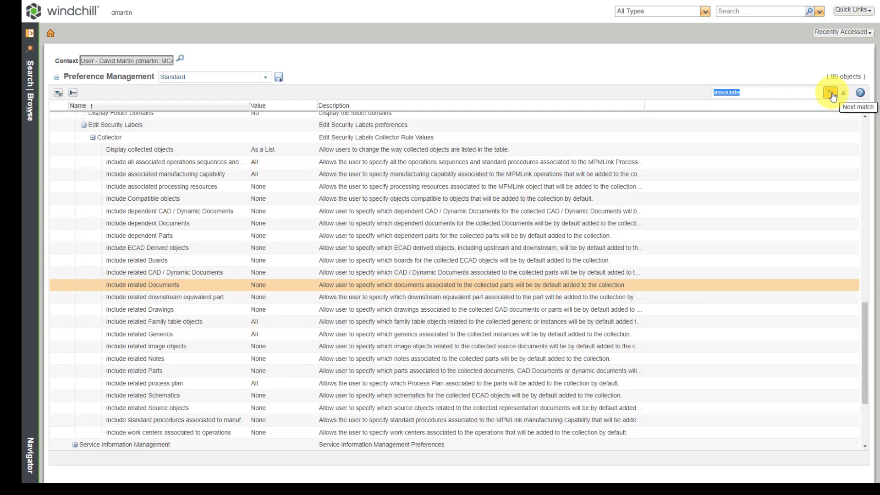
click(831, 94)
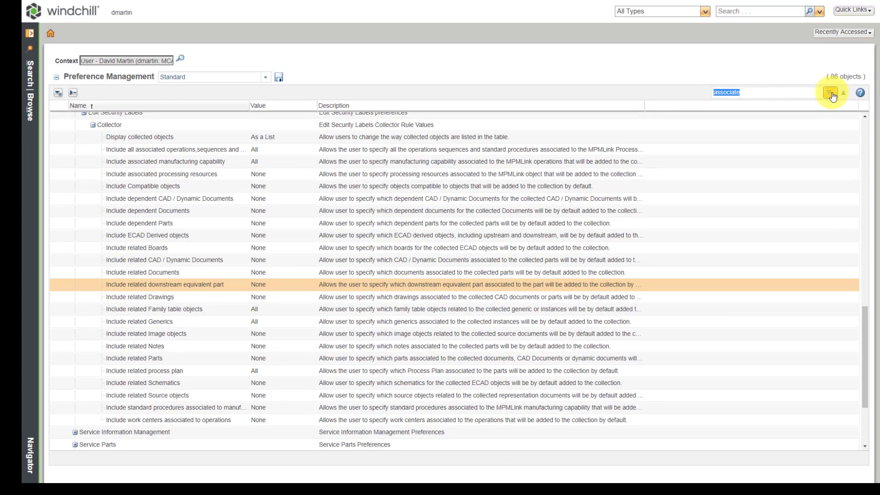
click(831, 94)
click(832, 94)
click(831, 94)
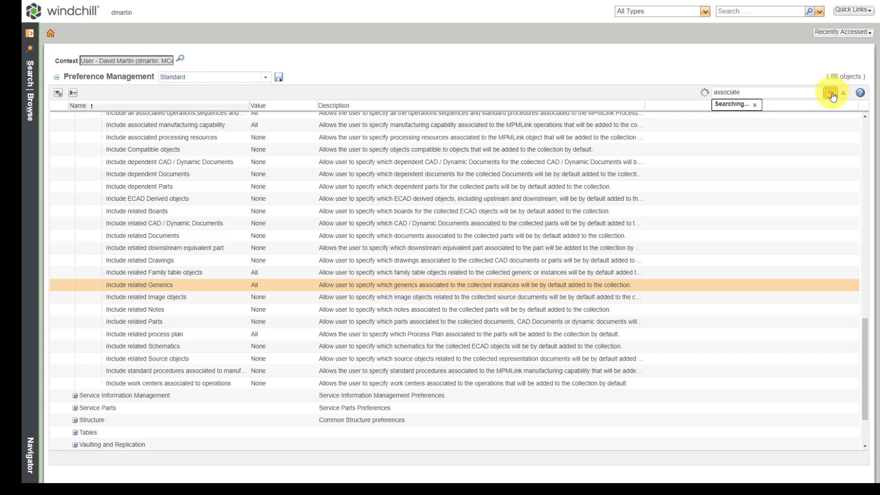
text(au)
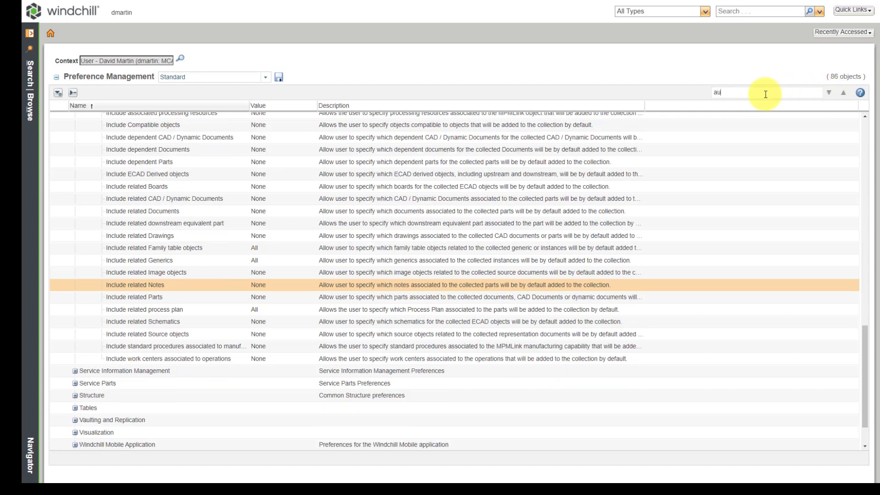
text(to associate)
click(831, 92)
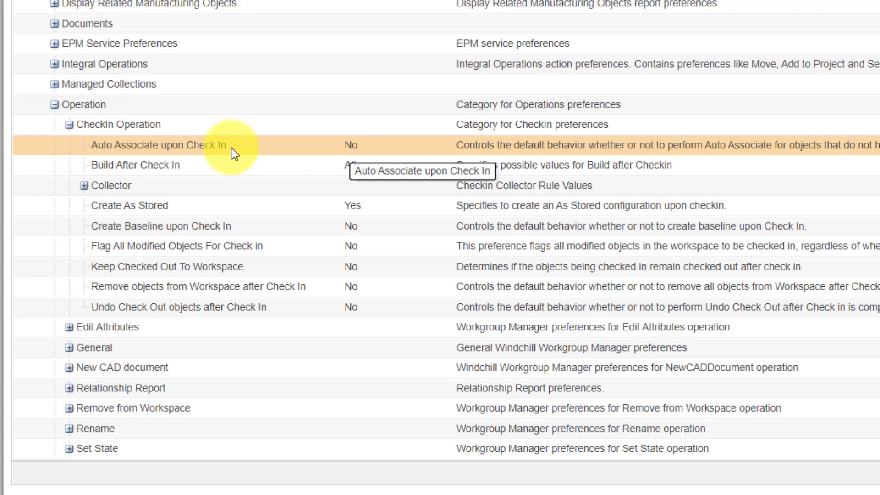
- Change Auto Associate upon Check In from No to Yes under CheckIn Operation
right_click(191, 148)
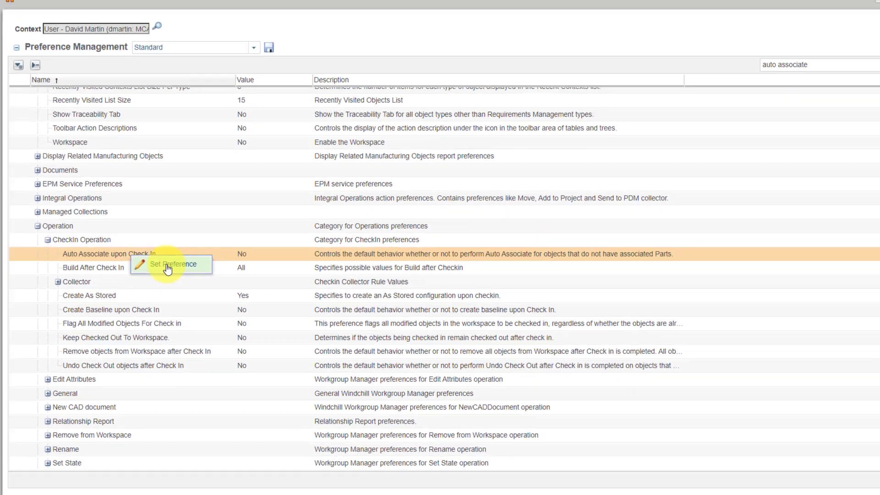
click(243, 165)
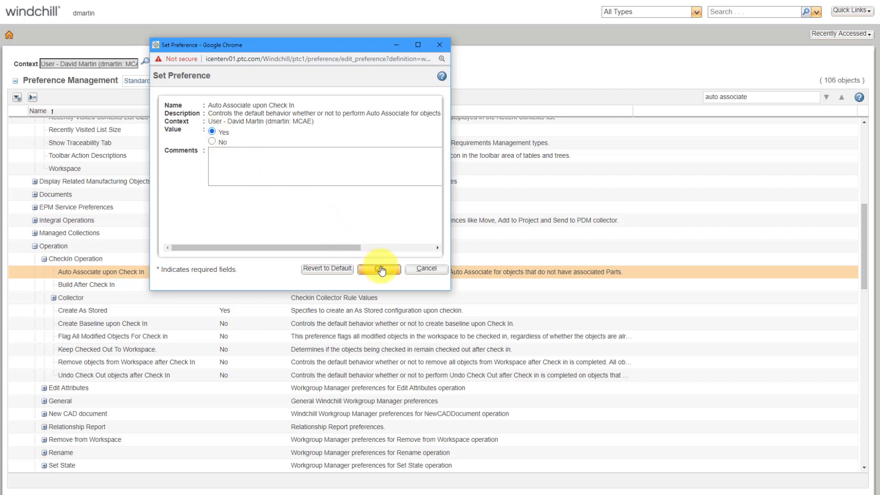
click(340, 270)
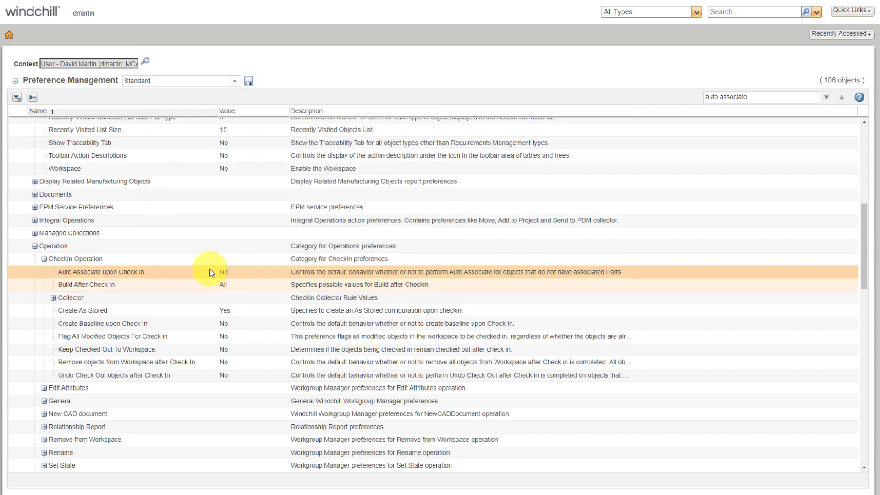
right_click(220, 272)
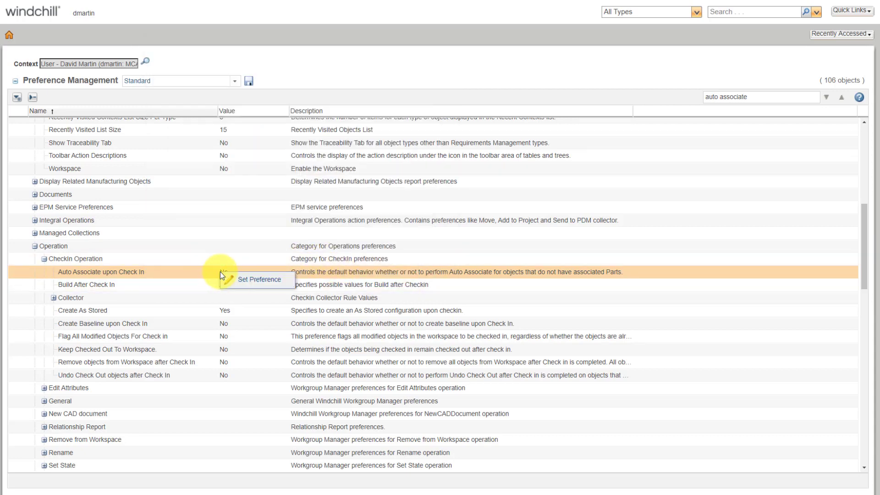
click(258, 285)
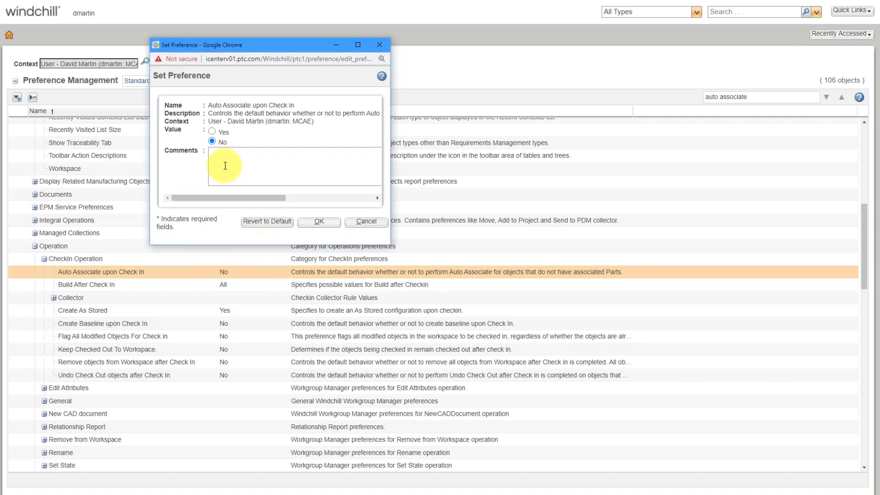
click(212, 132)
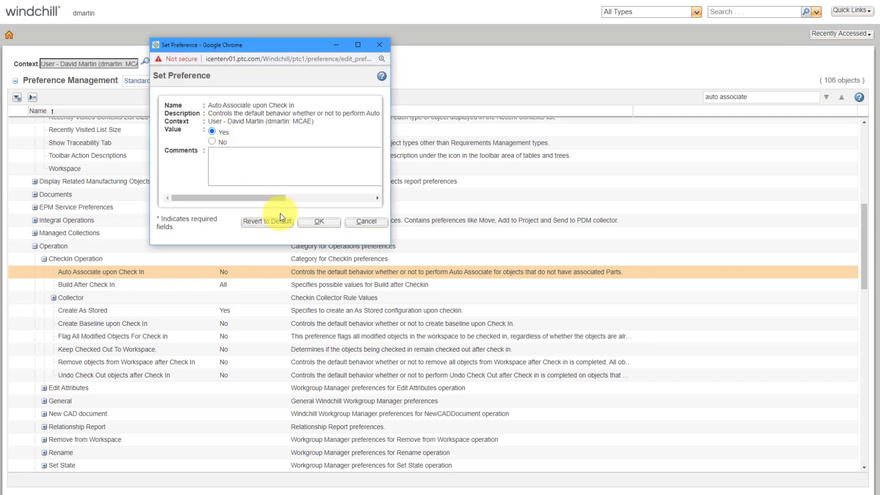
click(316, 227)
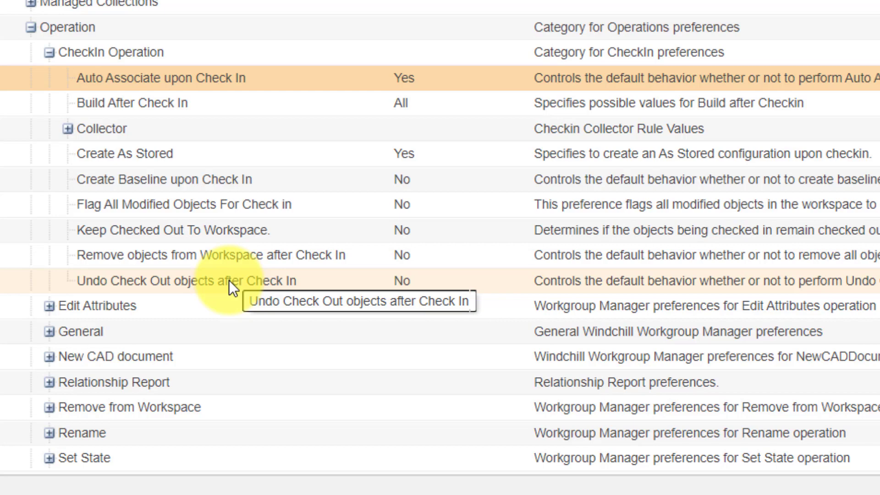
- Change Undo Check Out objects after Check In to Yes through Set Preference
right_click(229, 281)
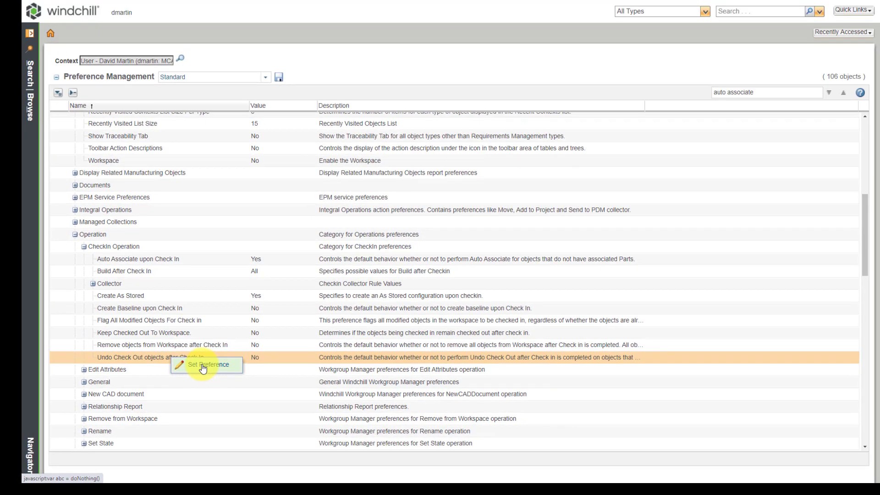
click(207, 365)
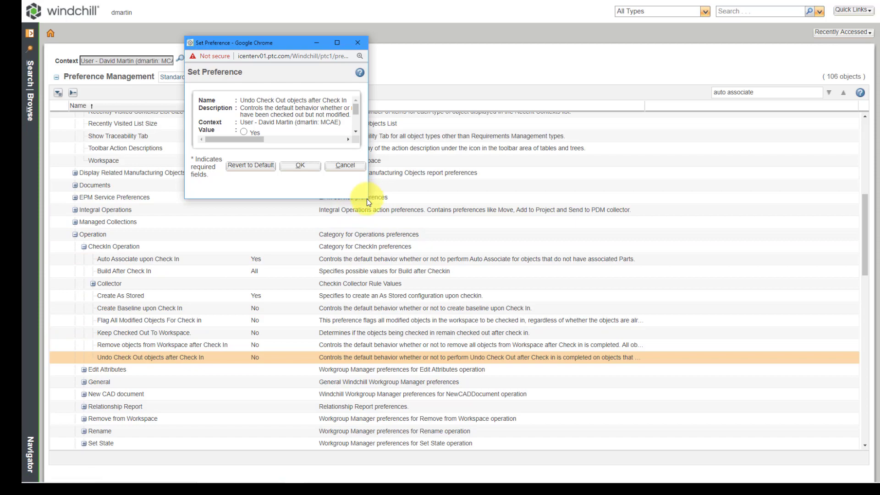
drag(367, 199, 623, 294)
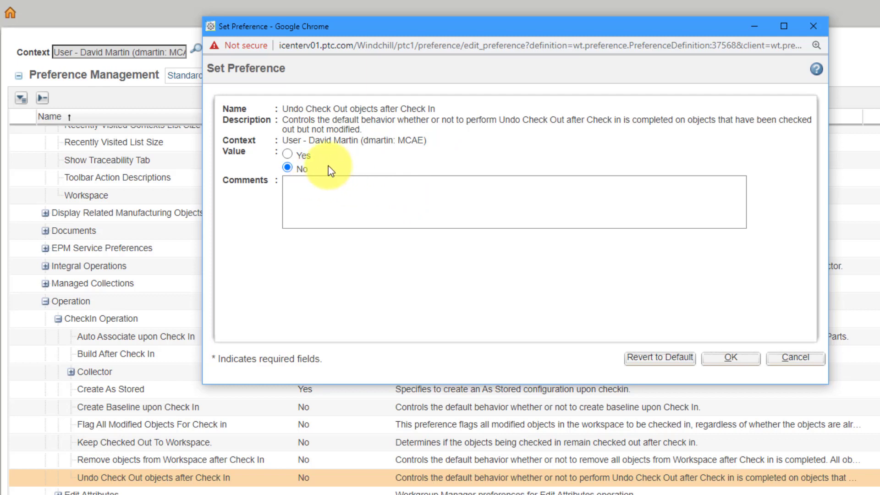
click(288, 155)
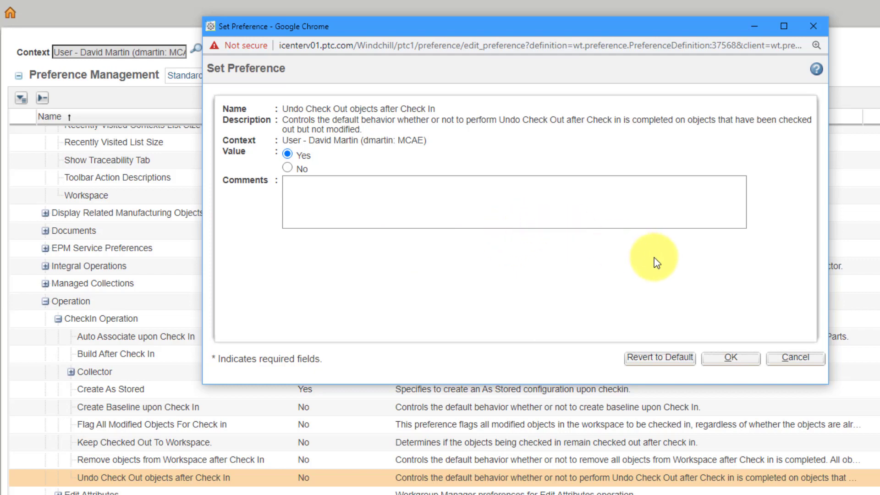
click(730, 363)
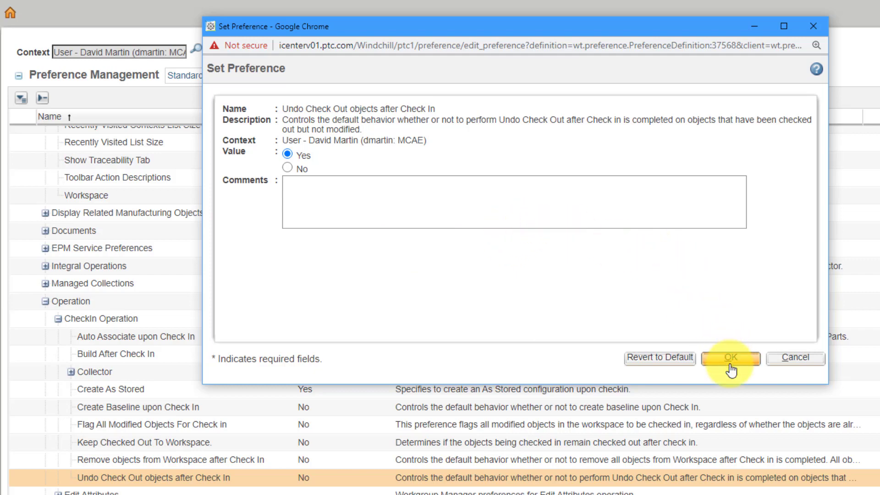
click(731, 360)
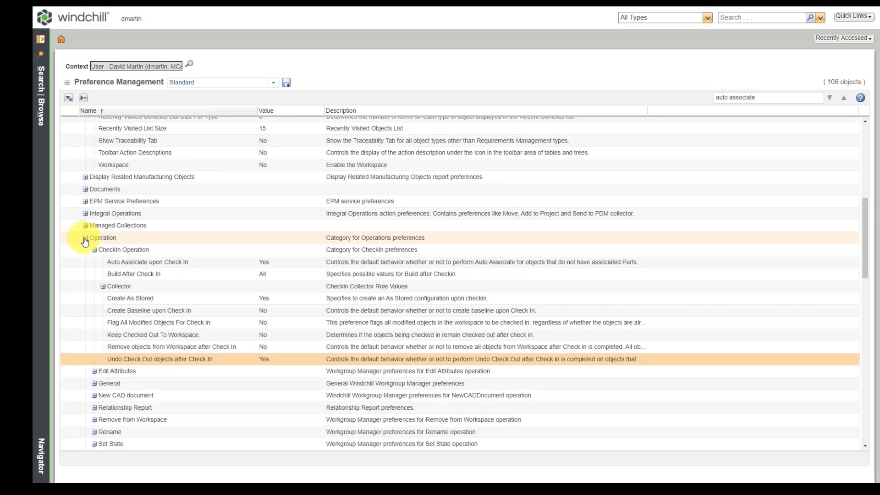
- Collapse the Operation, Attachments, Display and Security categories in the preference tree
click(85, 238)
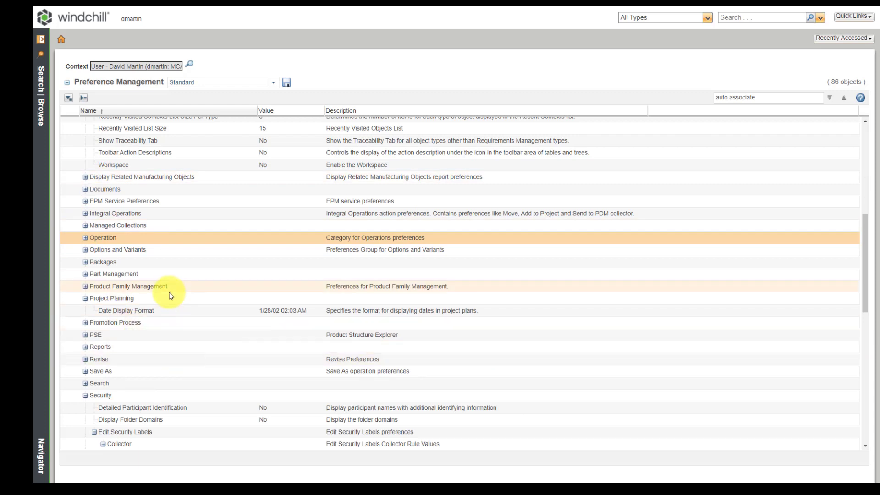
scroll(170, 296, up, 3)
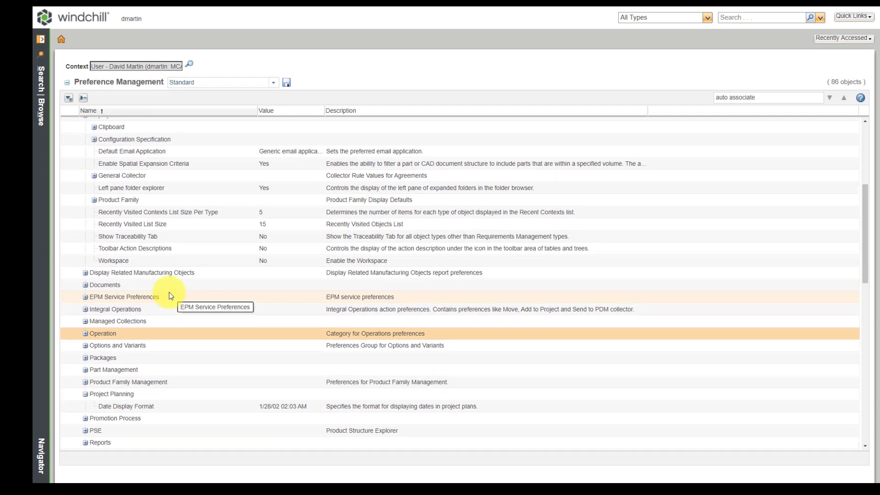
scroll(170, 296, up, 6)
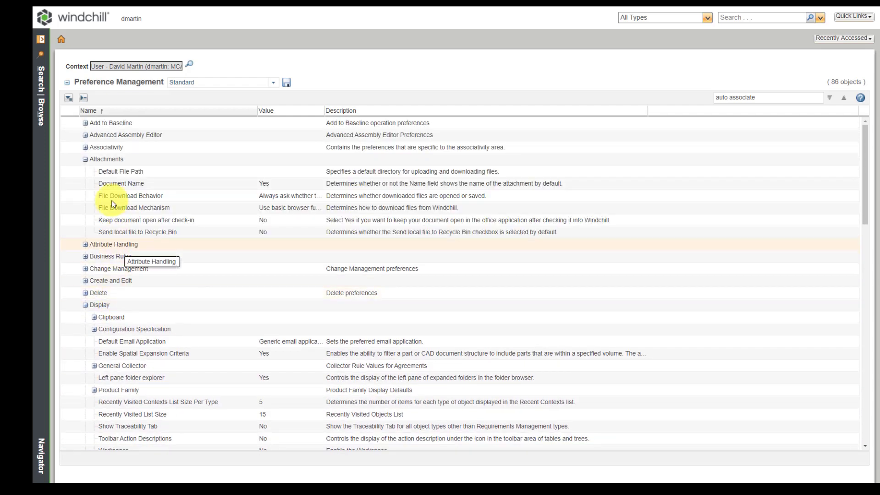
click(86, 159)
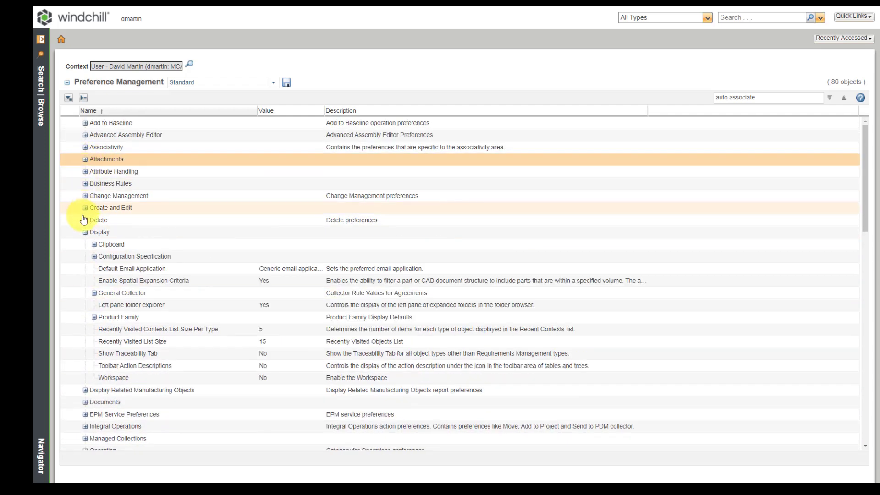
click(86, 233)
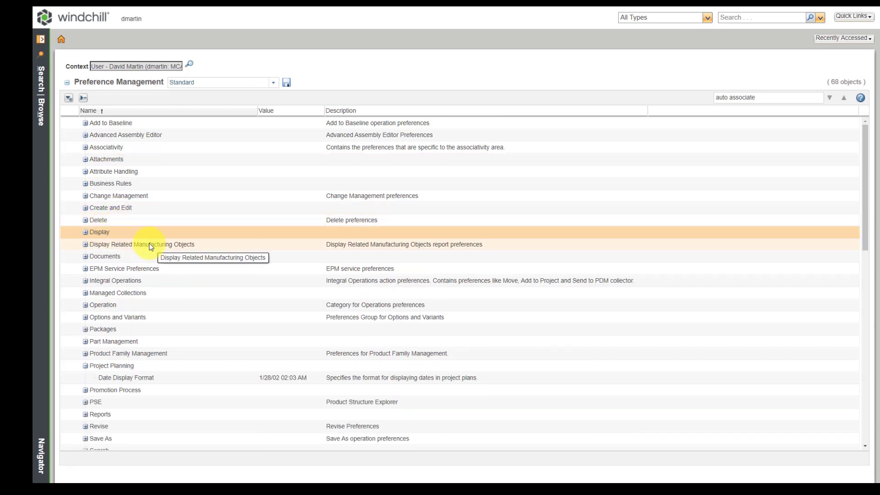
scroll(149, 243, down, 5)
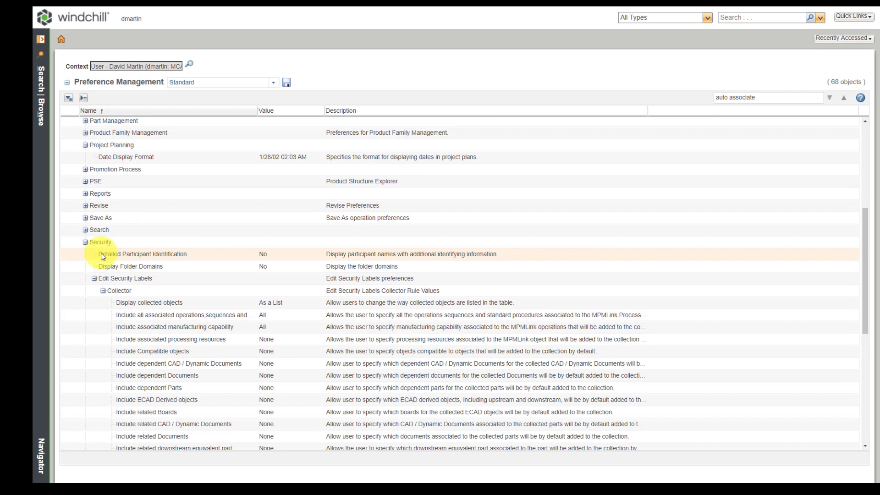
click(86, 242)
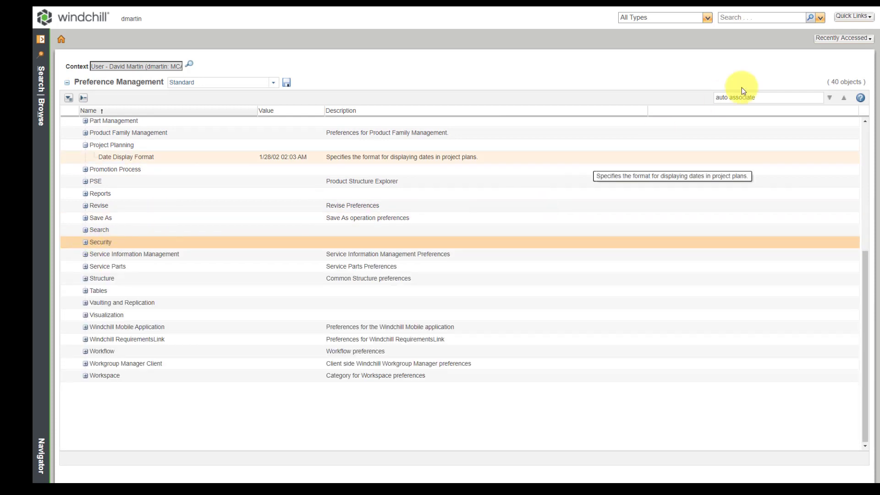
- Filter the tree for 'promotion' and expand Promotion Process with its Collector rules
triple_click(766, 97)
drag(766, 98, 620, 66)
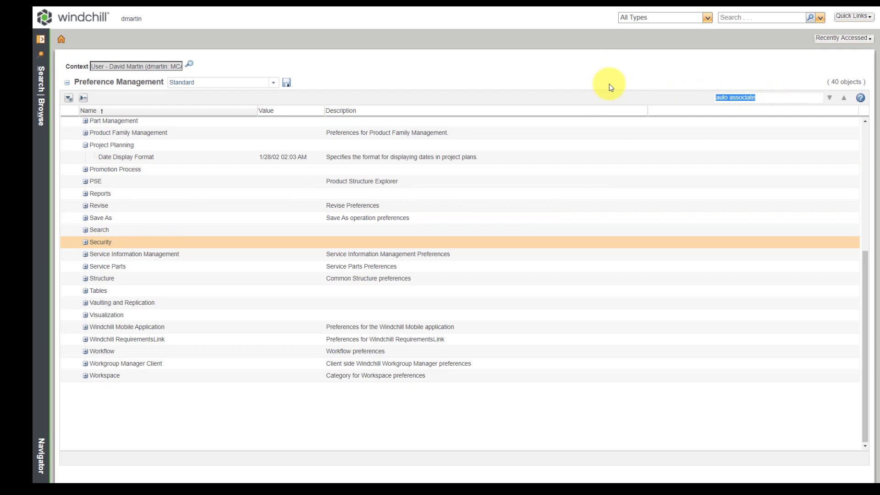
text(promotion)
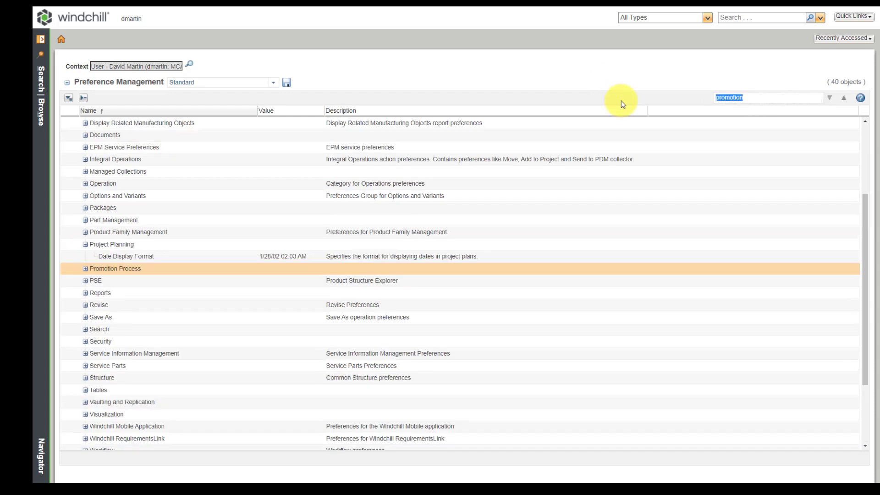
click(86, 270)
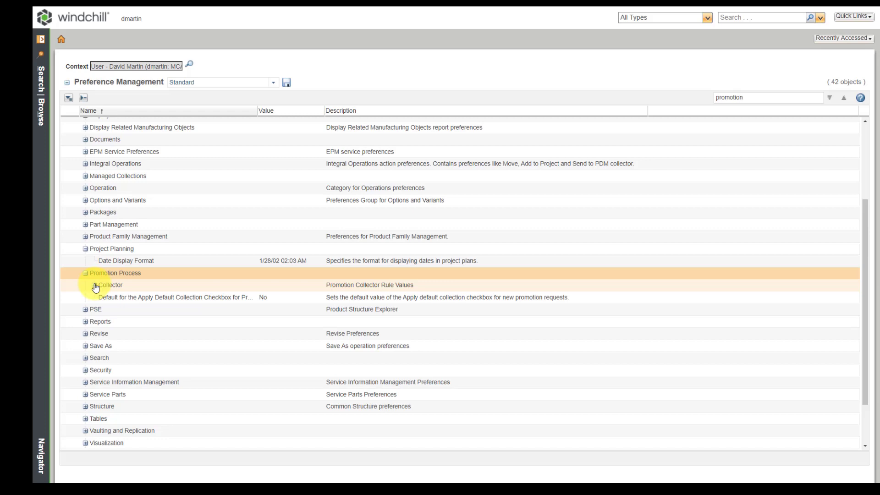
click(94, 285)
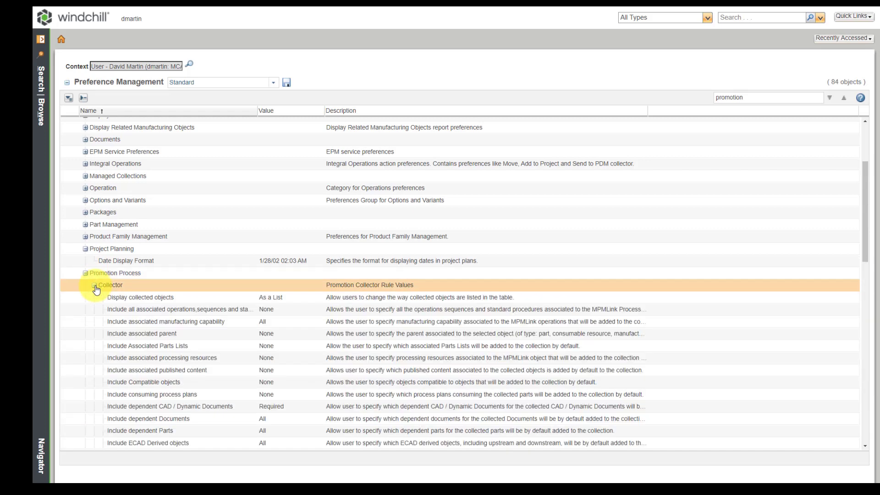
scroll(252, 225, down, 3)
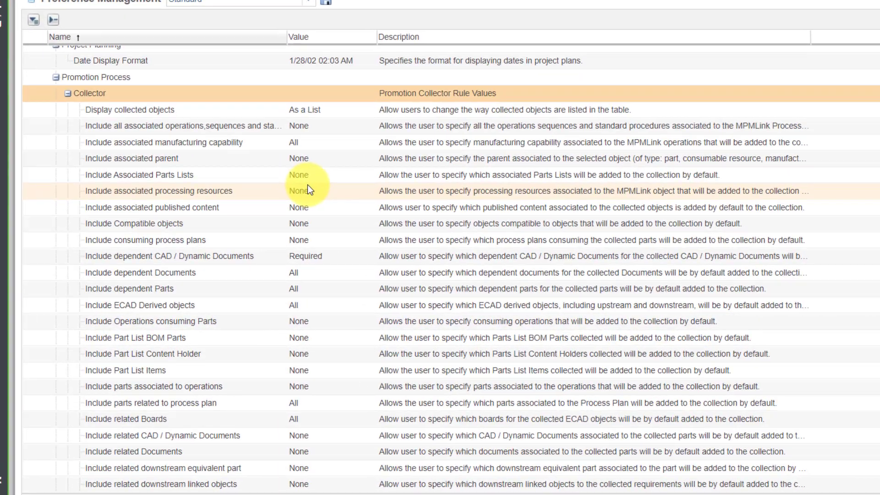
scroll(311, 188, down, 3)
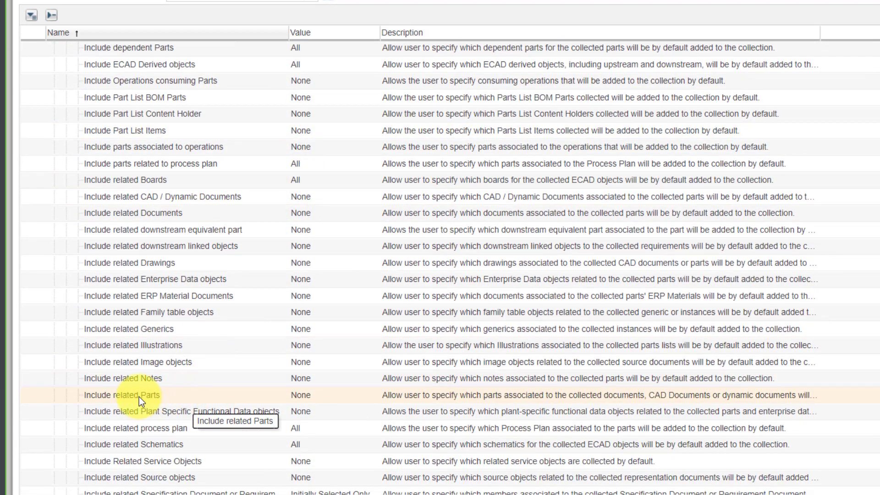
- Set the Promotion Process Collector's Include related Parts to Initially Selected Only
right_click(149, 398)
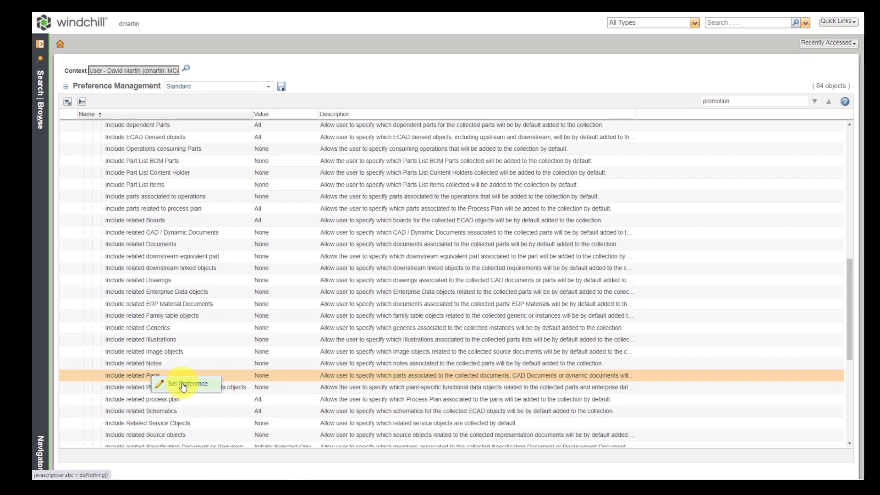
click(183, 384)
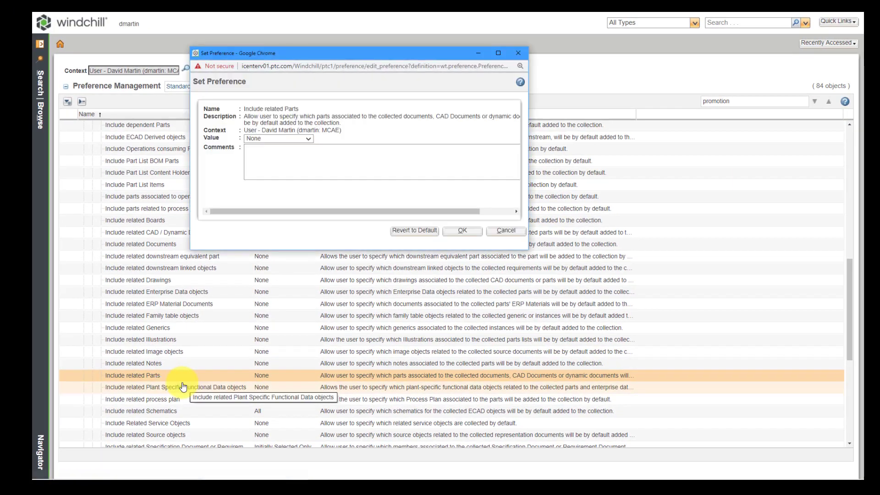
click(299, 138)
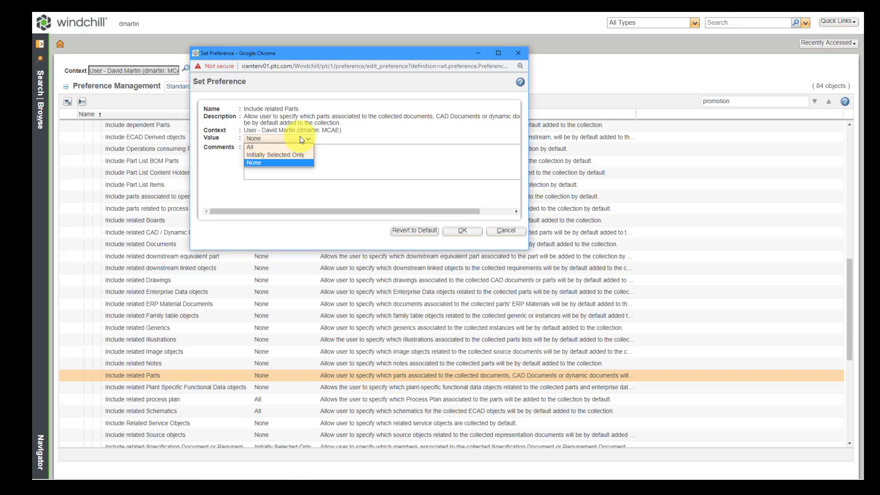
click(277, 147)
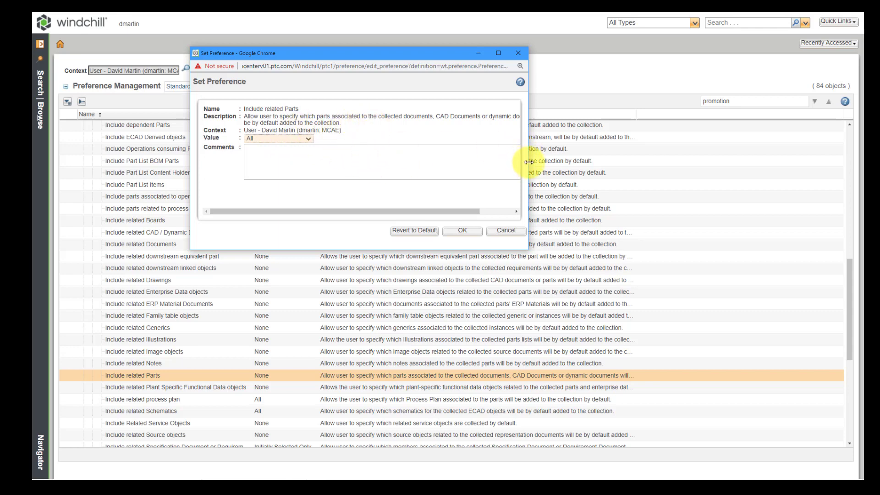
drag(528, 161, 616, 161)
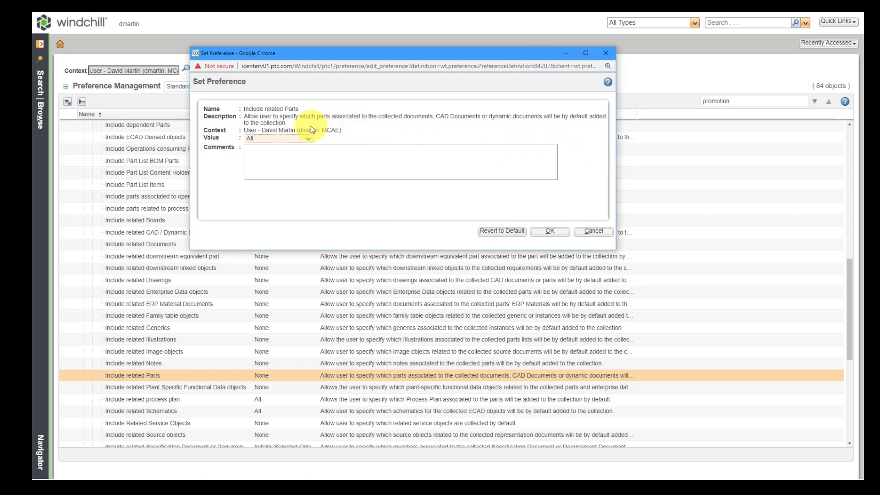
click(285, 138)
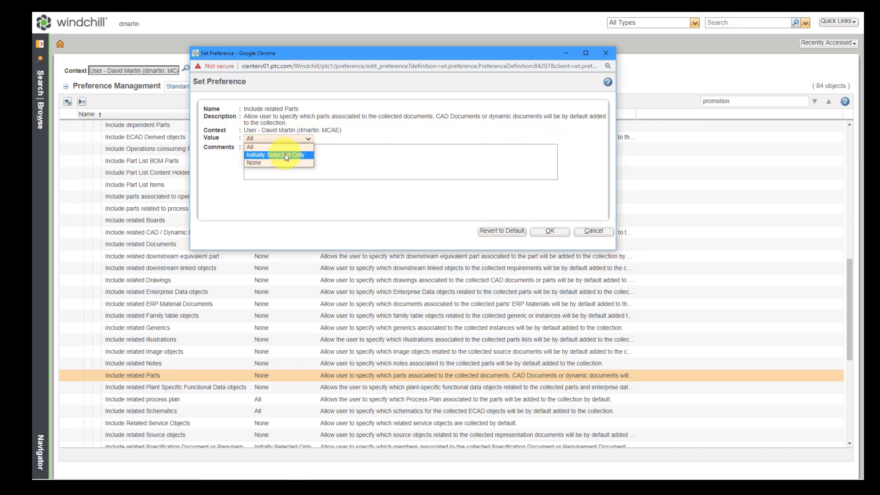
click(286, 155)
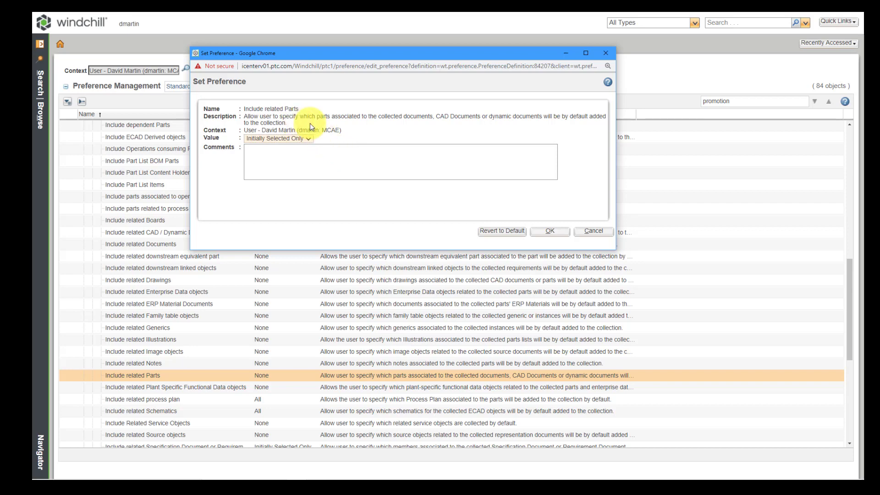
click(548, 233)
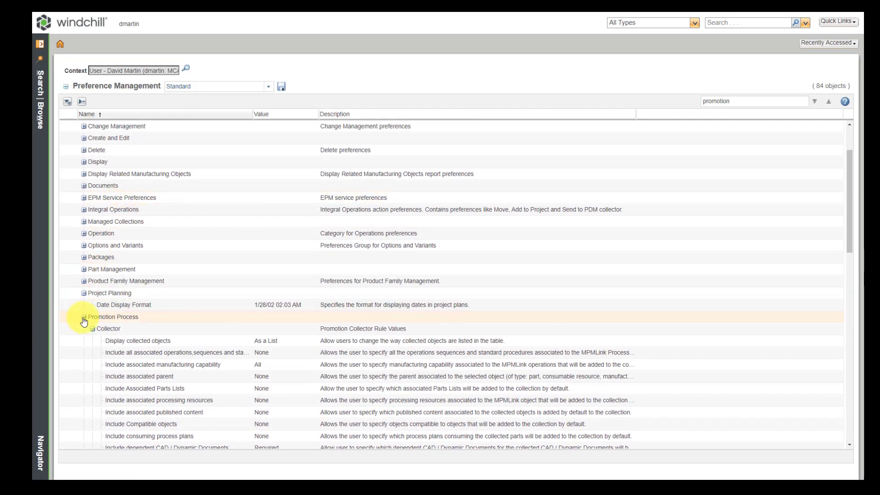
- Collapse Promotion Process and expand the Revise category with its Collector rules
click(84, 318)
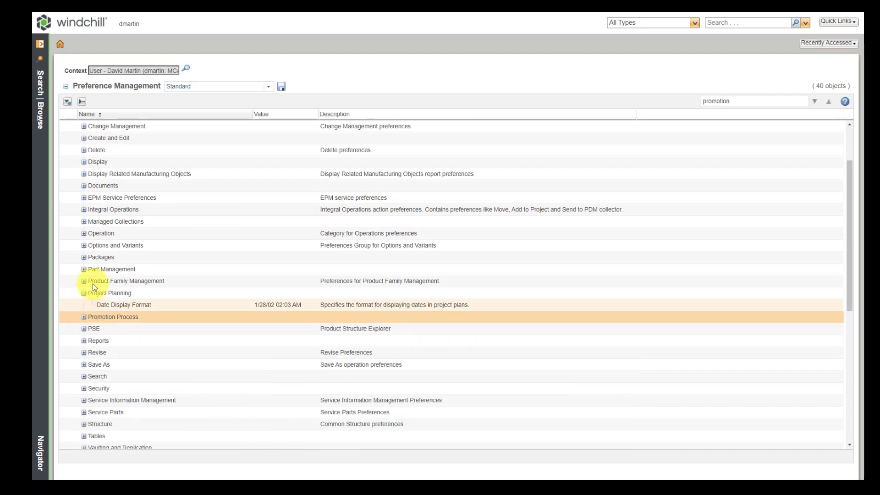
click(83, 353)
scroll(115, 294, down, 1)
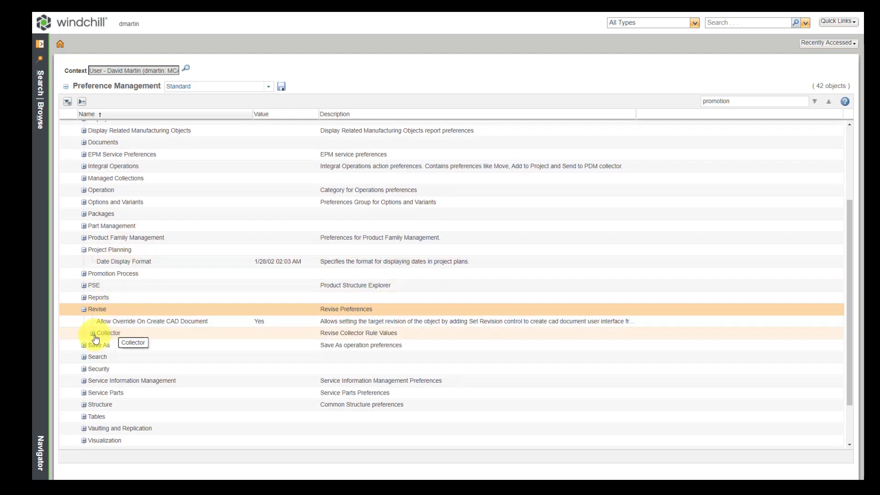
click(93, 333)
scroll(145, 250, down, 3)
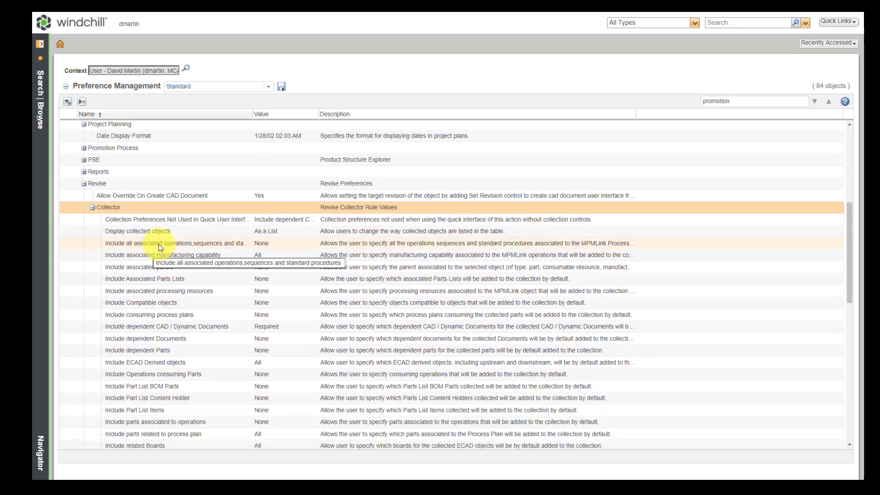
scroll(318, 266, down, 3)
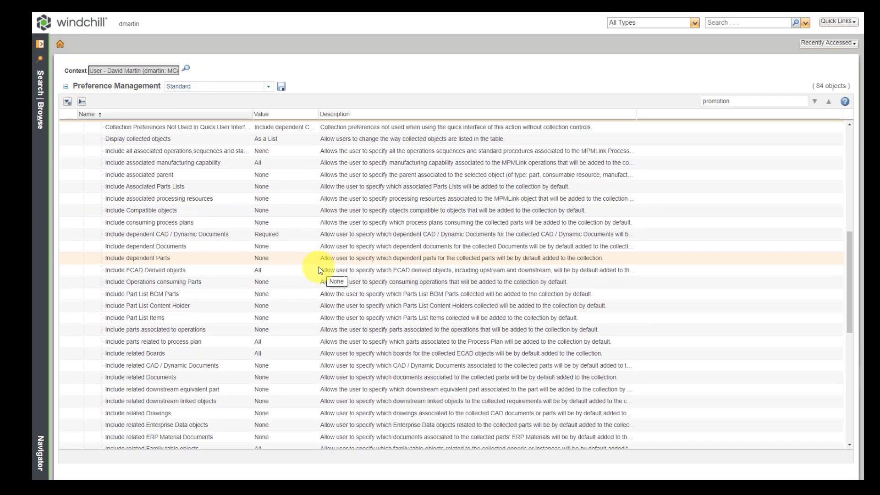
scroll(318, 266, down, 4)
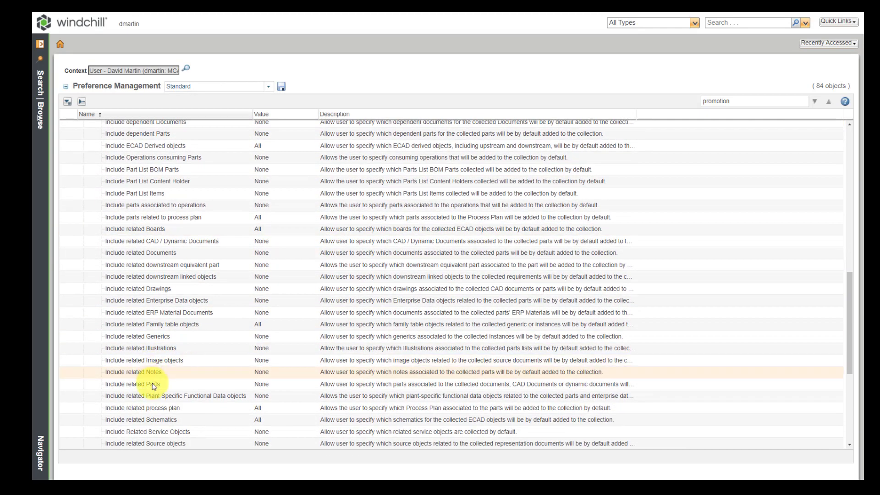
- Set Revise's Include related Parts preference to Initially Selected Only
right_click(153, 387)
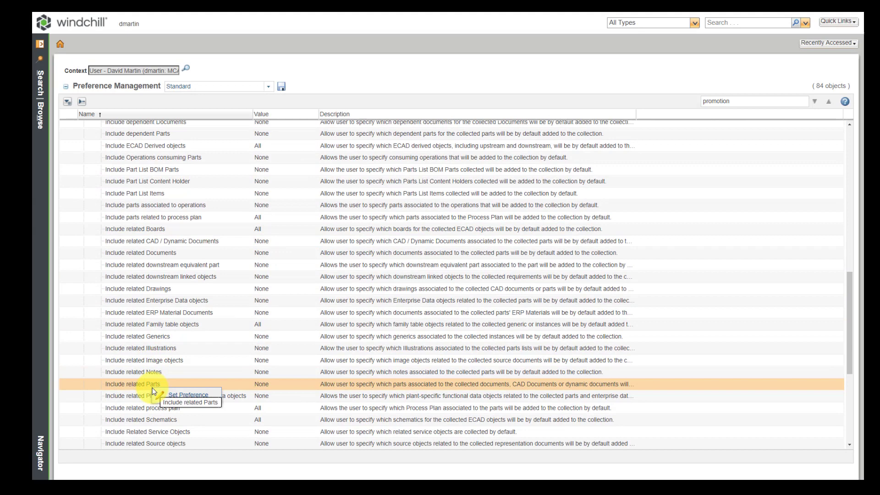
click(187, 396)
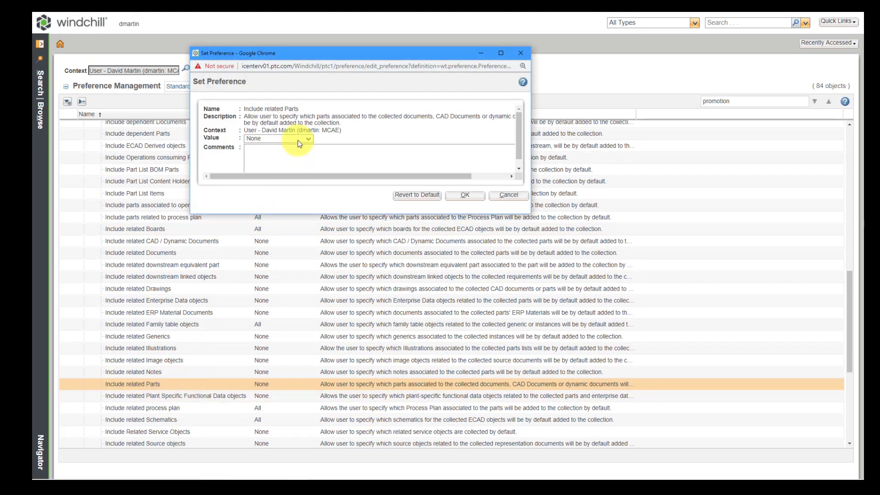
click(298, 140)
click(293, 153)
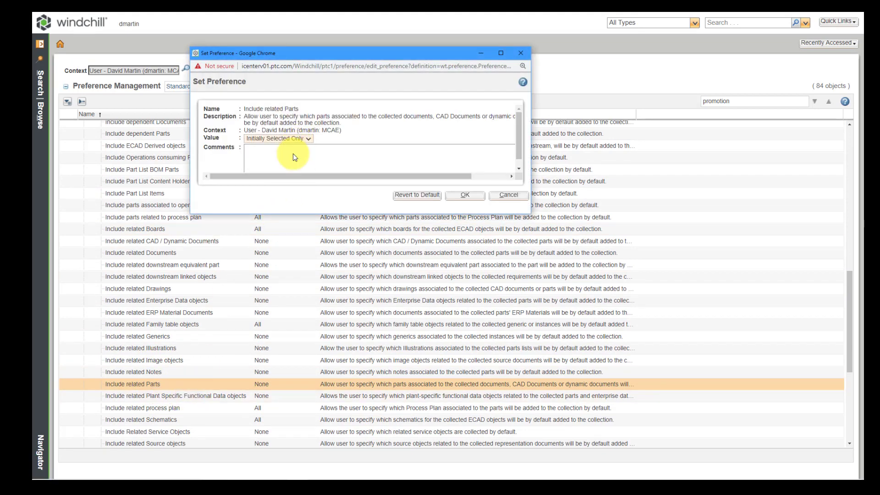
click(463, 196)
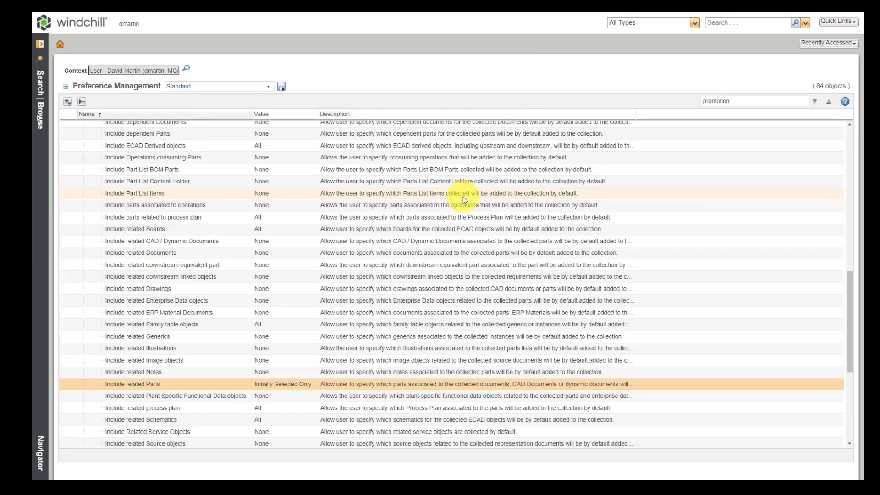
- Collapse the Collector preferences group
scroll(175, 226, up, 3)
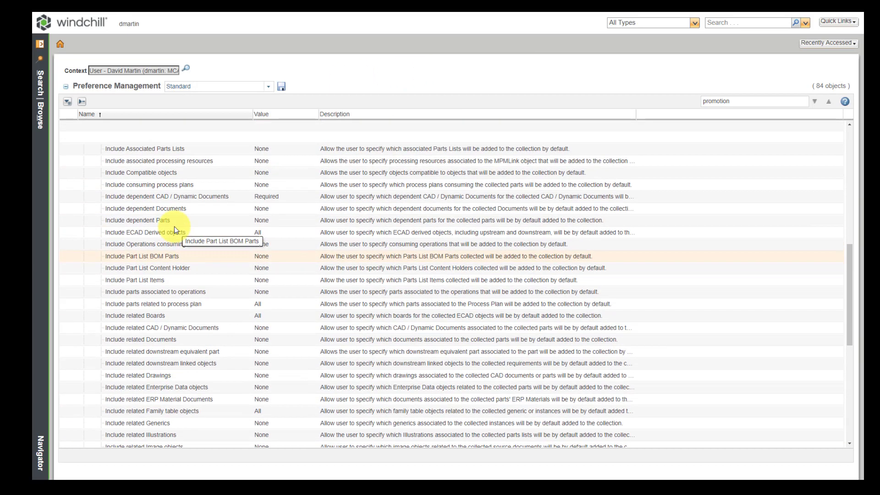
scroll(175, 227, up, 4)
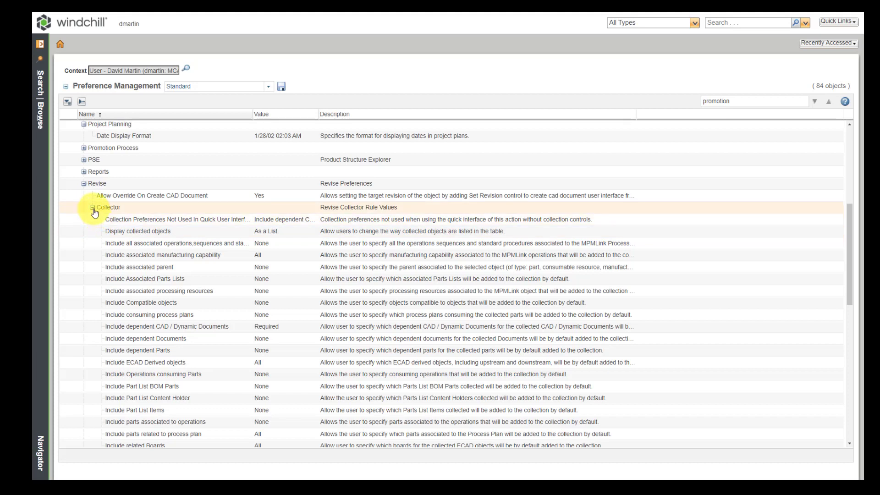
click(93, 208)
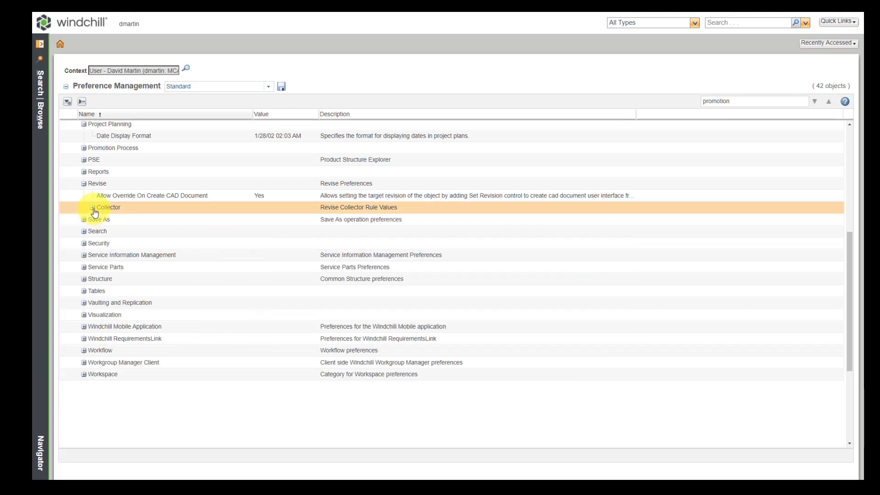
- Search for 'lock' and step to Automatically Lock All Objects Added To Workspace
double_click(740, 101)
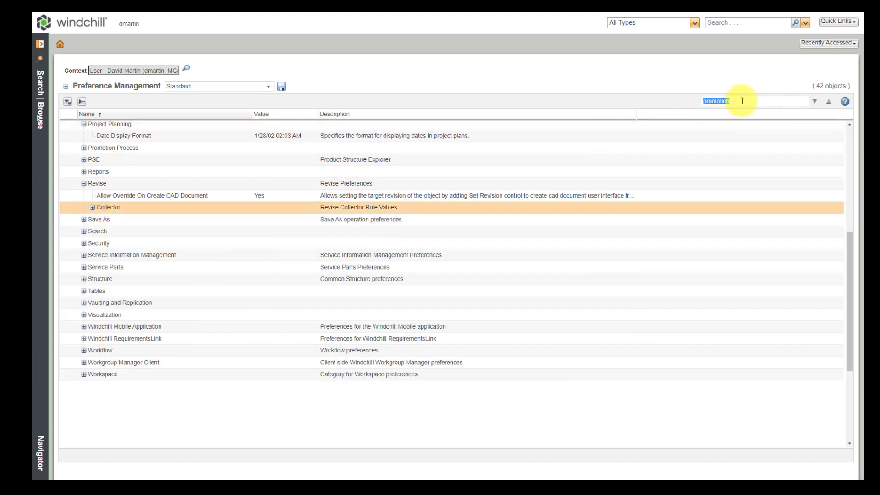
text(loc)
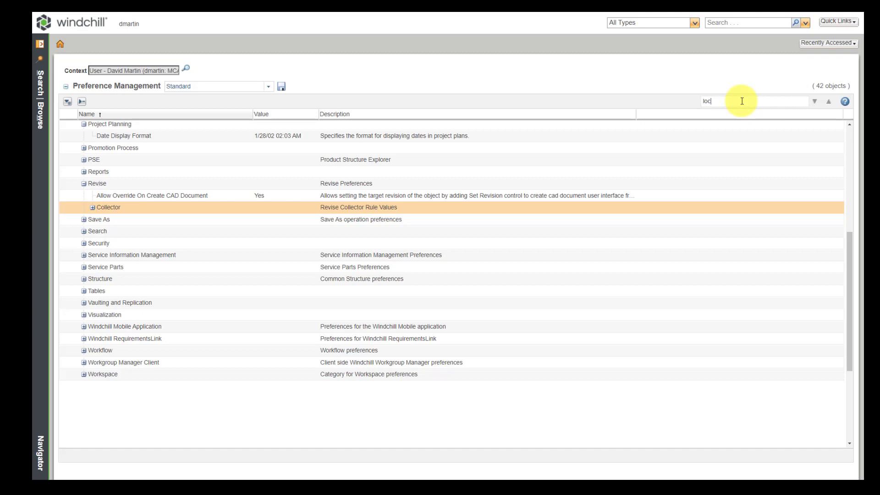
text(k)
key(Return)
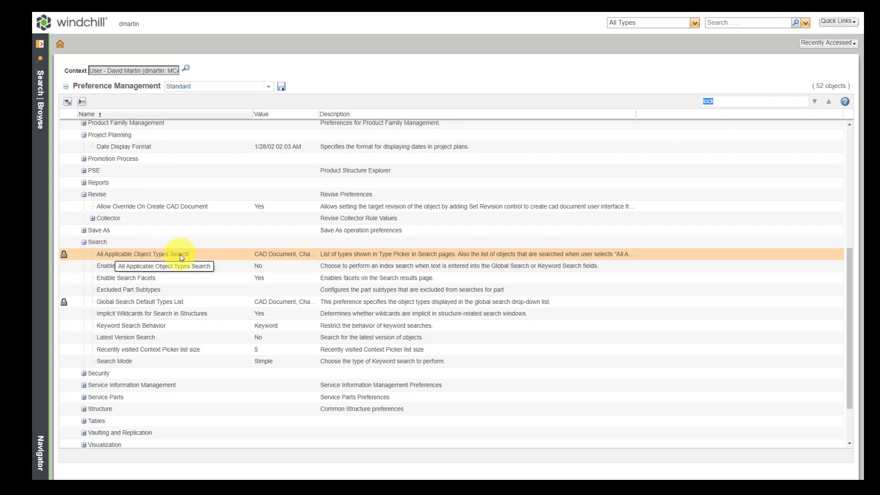
click(816, 102)
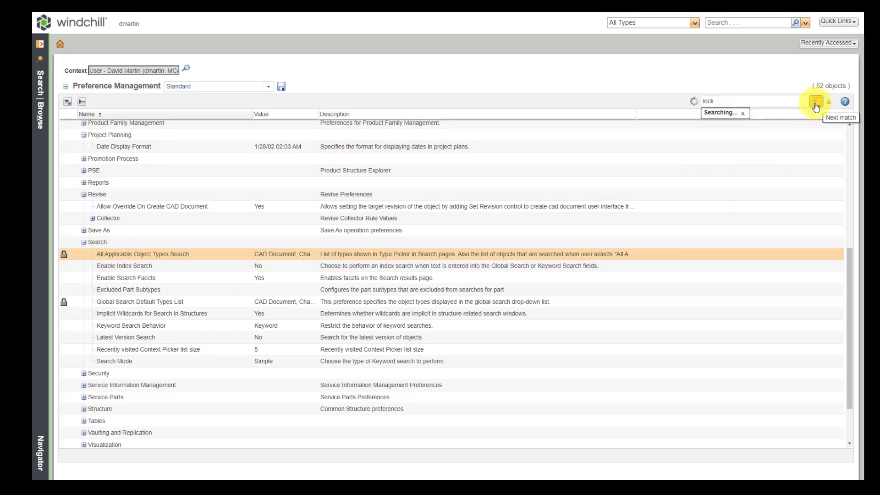
click(816, 102)
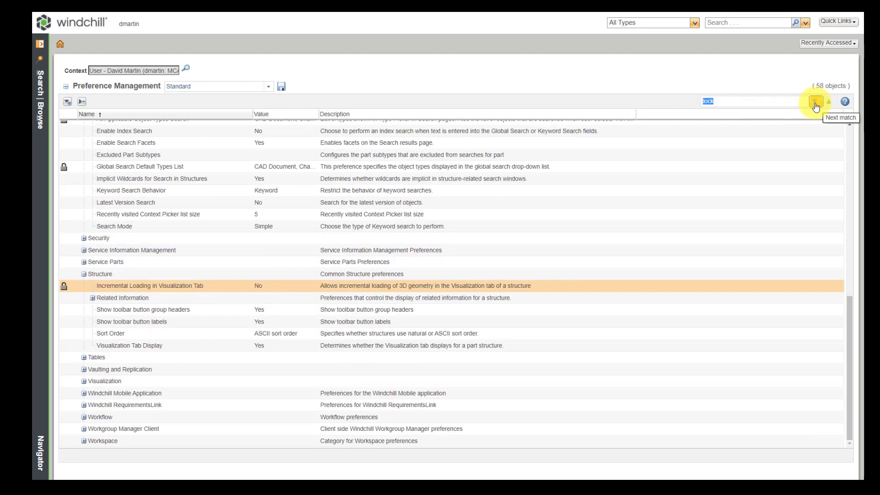
click(816, 102)
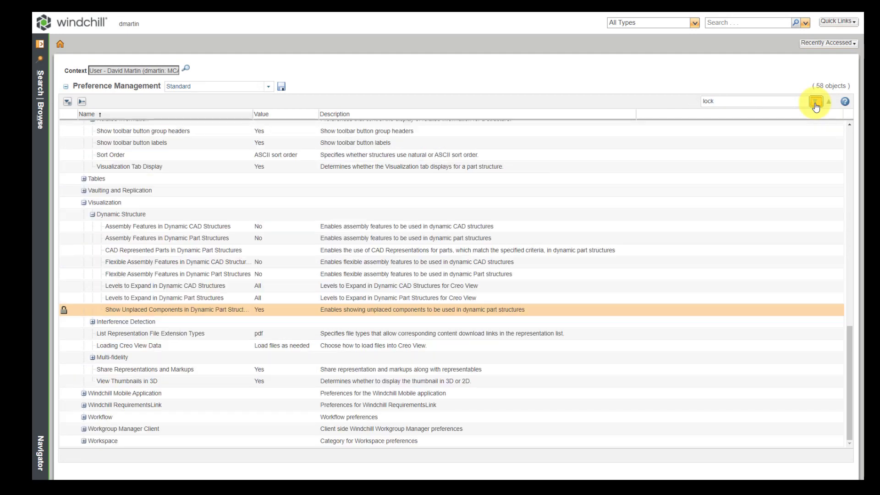
click(816, 105)
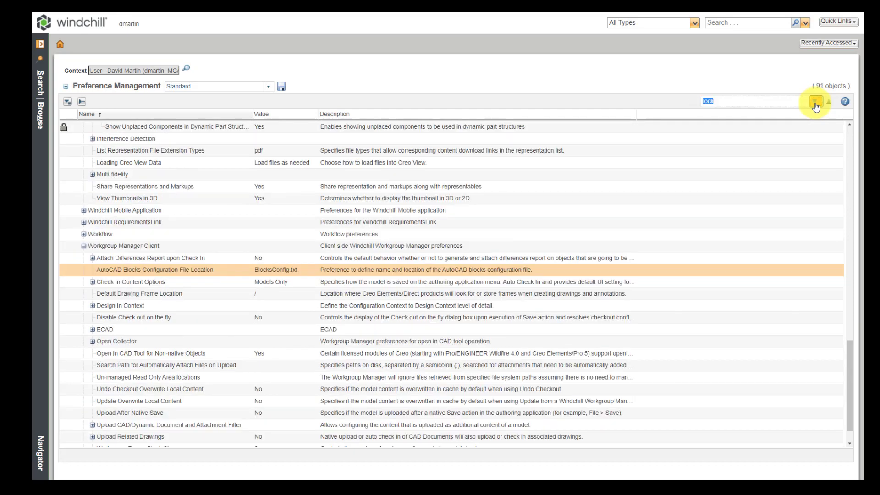
click(816, 103)
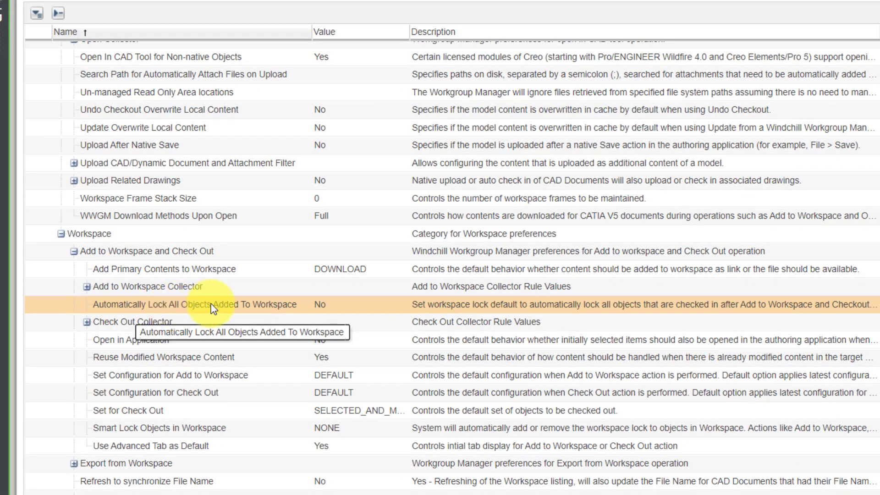
- Change Automatically Lock All Objects Added To Workspace from No to Yes
right_click(212, 308)
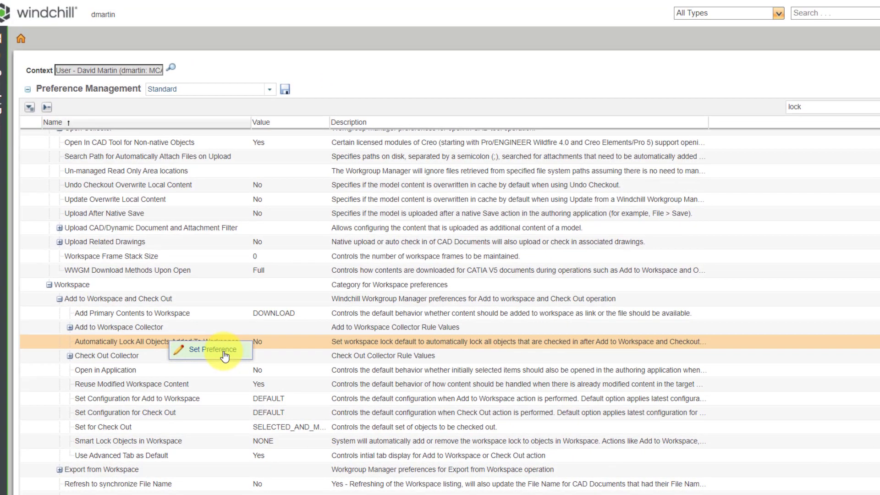
click(277, 320)
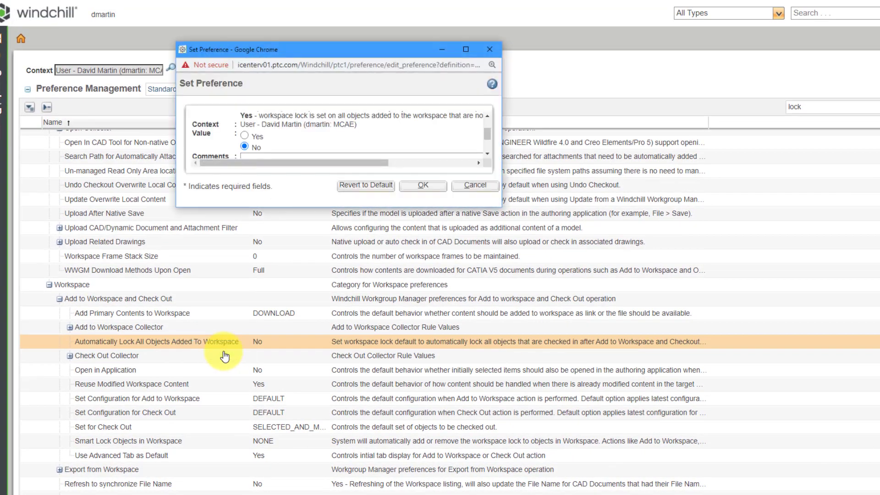
click(246, 137)
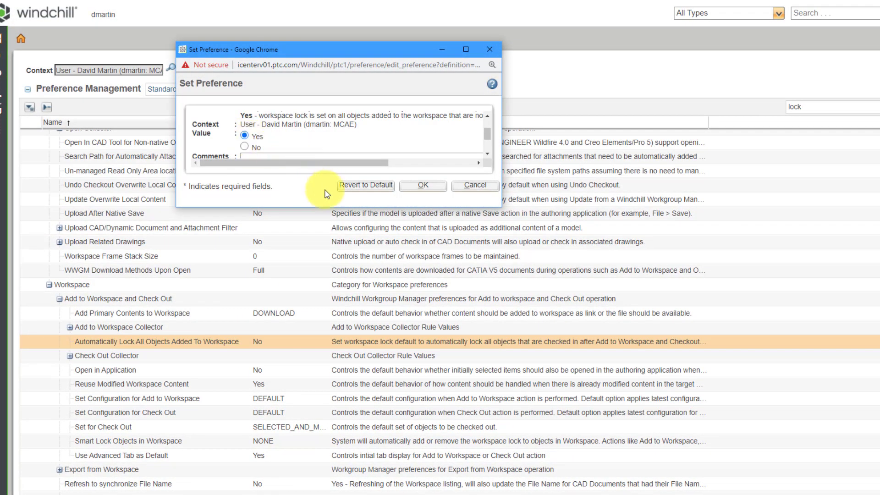
click(423, 188)
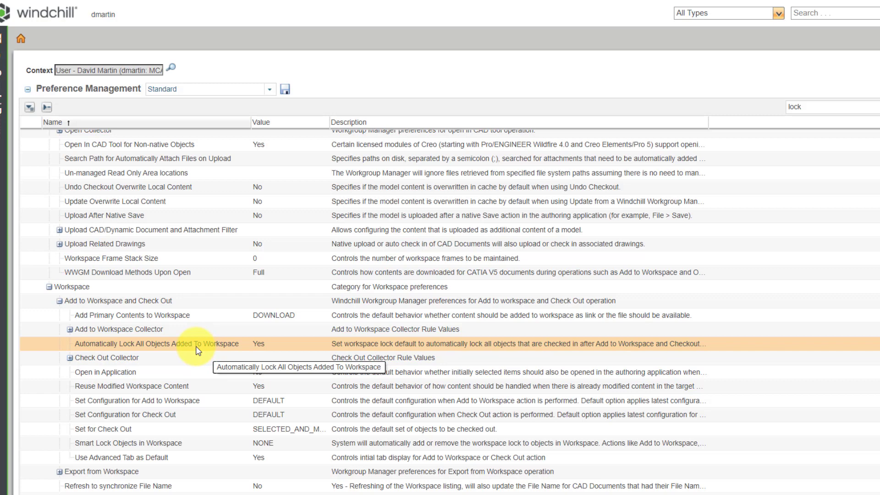
- Open the Smart Lock Objects in Workspace editor and enlarge it to read the NONE and READ_ONLY description
double_click(165, 447)
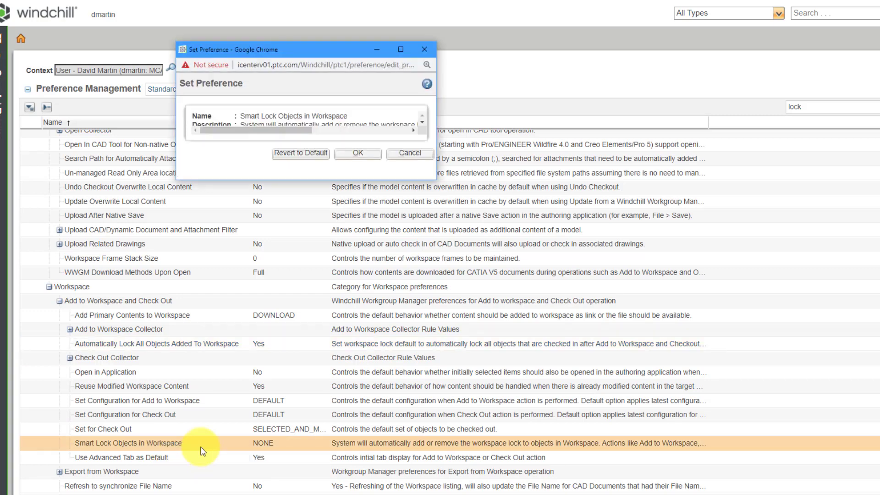
drag(313, 179, 321, 283)
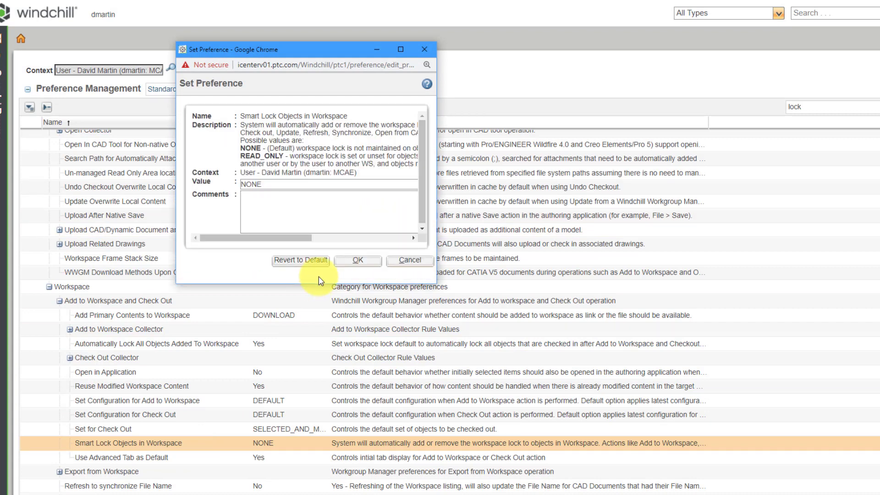
drag(437, 207, 656, 161)
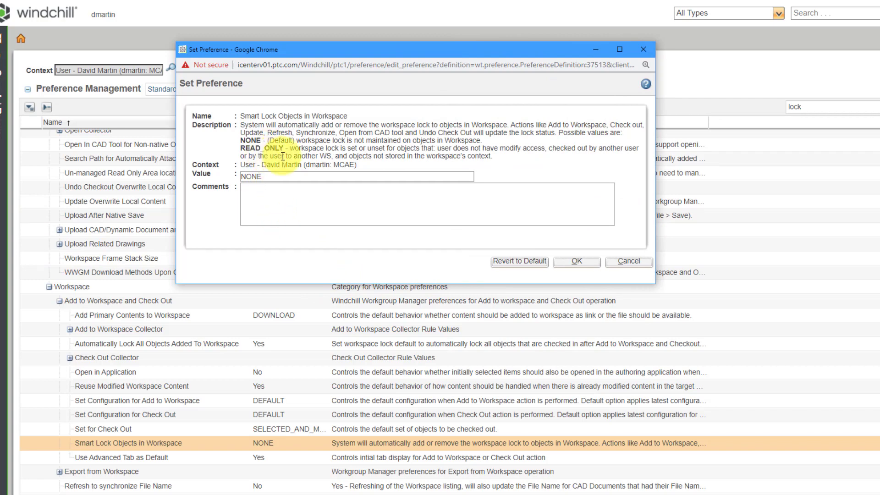
- Cancel the Smart Lock Objects in Workspace editor, leaving its value at NONE
click(629, 262)
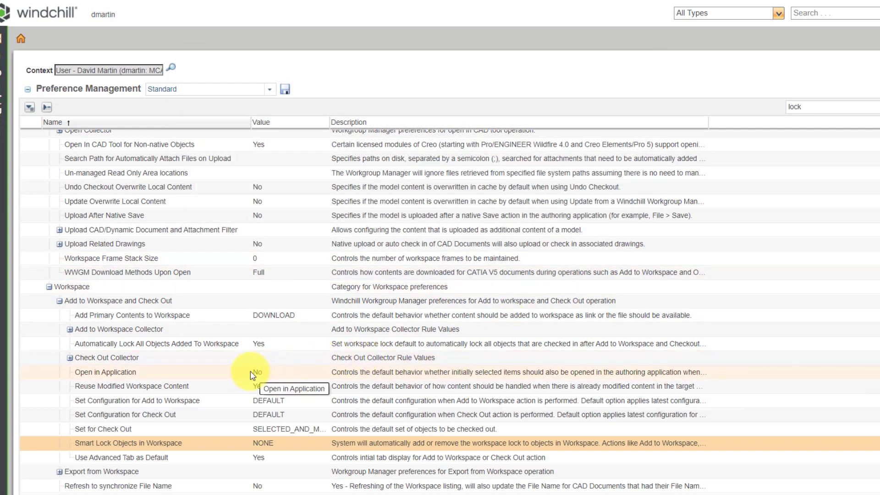
scroll(248, 372, up, 2)
scroll(248, 372, up, 1)
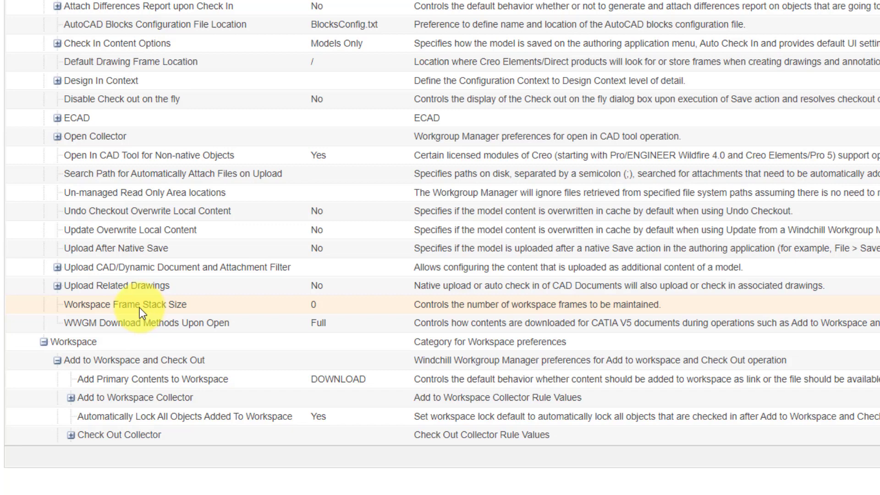
- Set the Workspace Frame Stack Size preference to 10, replacing the default 0
right_click(136, 304)
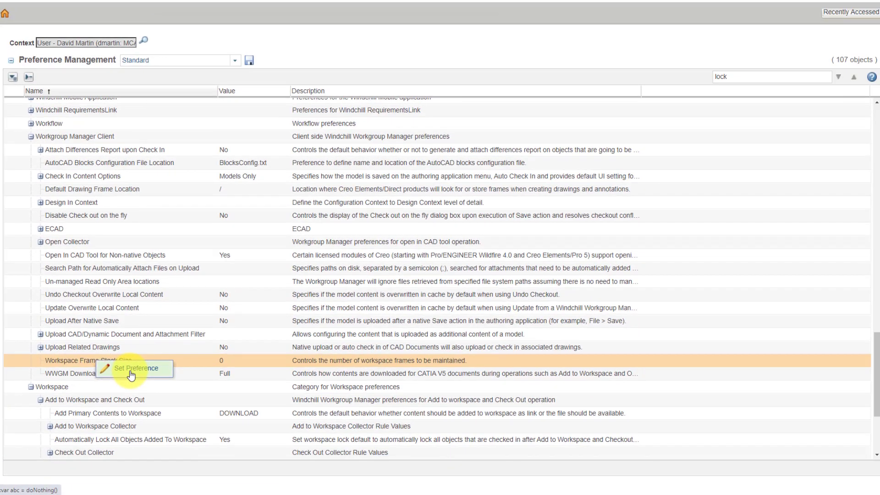
click(133, 369)
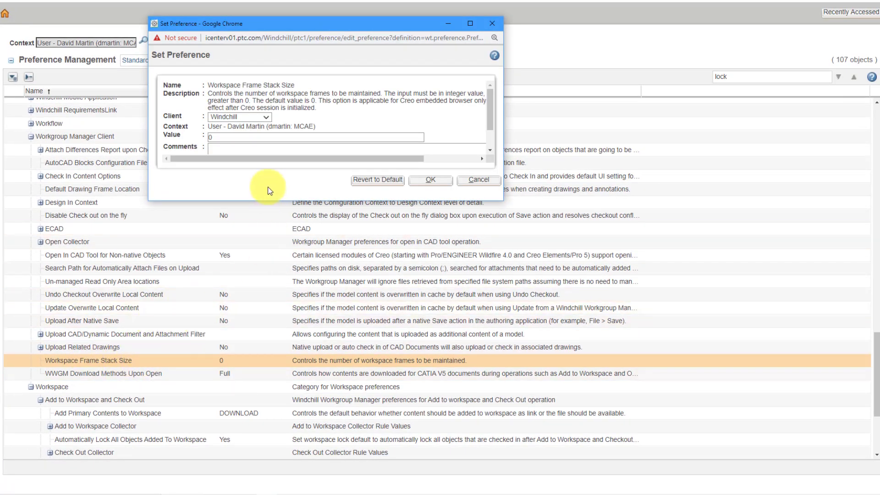
drag(266, 201, 261, 320)
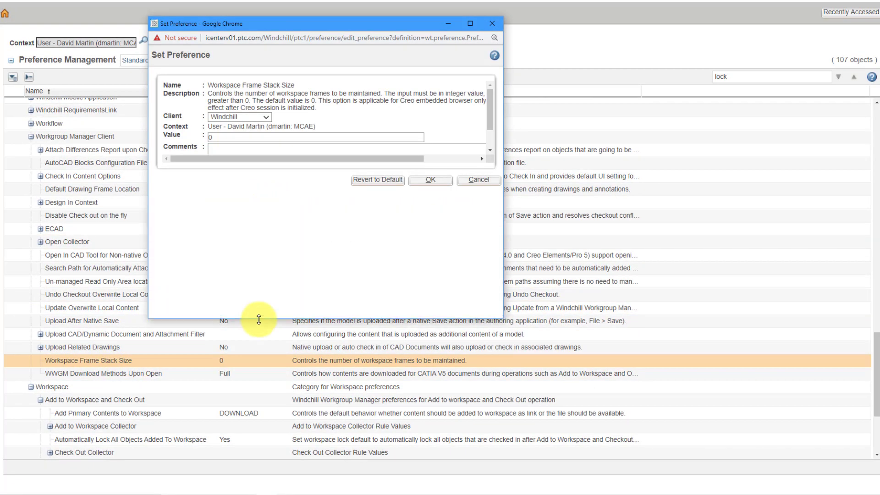
drag(230, 139, 197, 138)
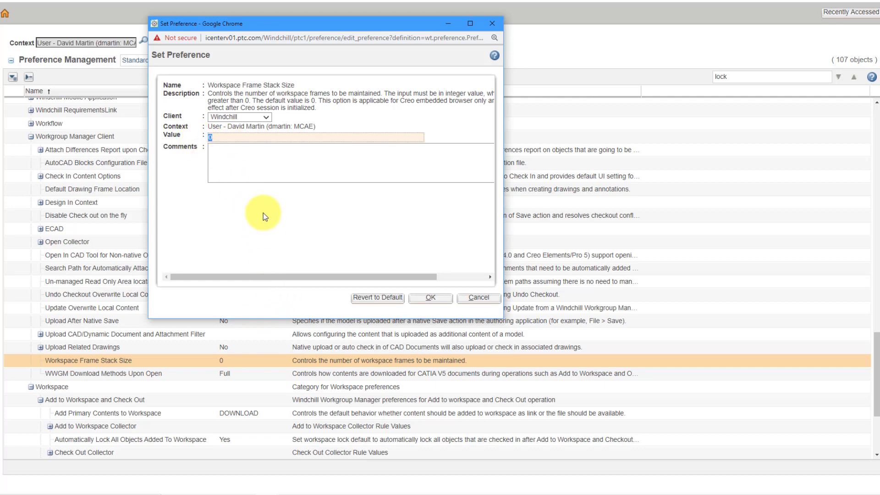
text(10)
key(Return)
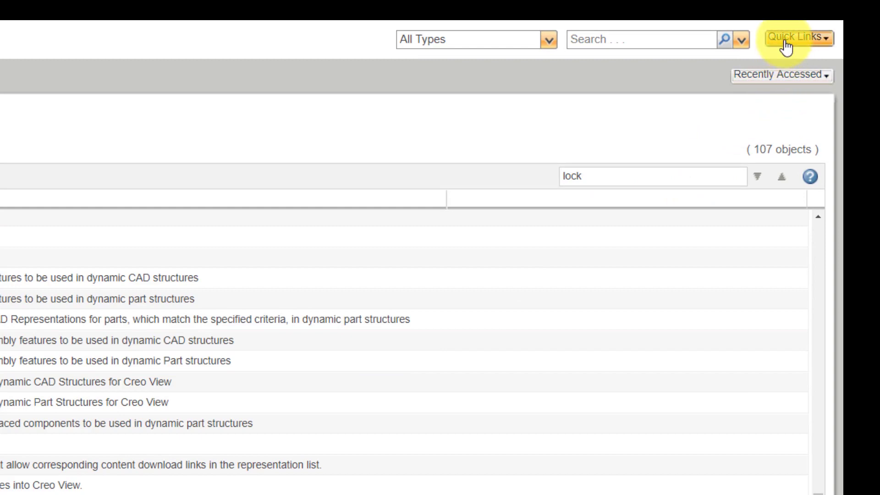
- Show My Settings under Quick Links to reveal the Preferences item
click(785, 40)
mouse_move(763, 217)
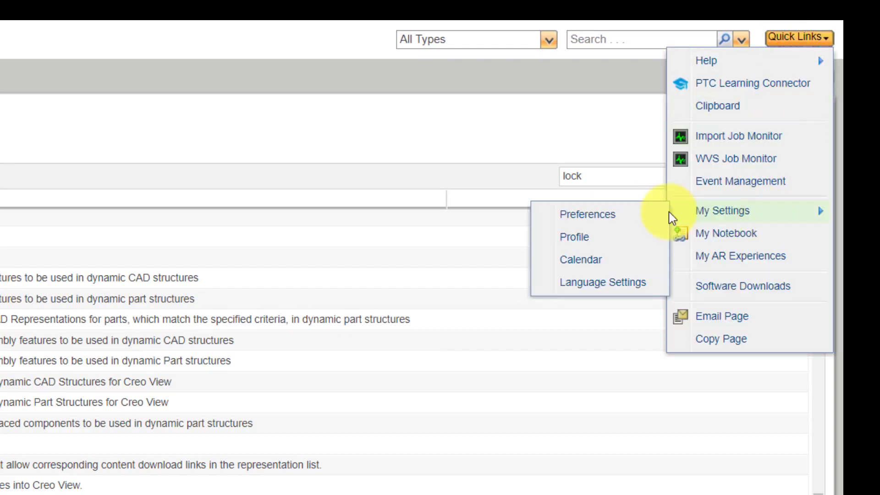